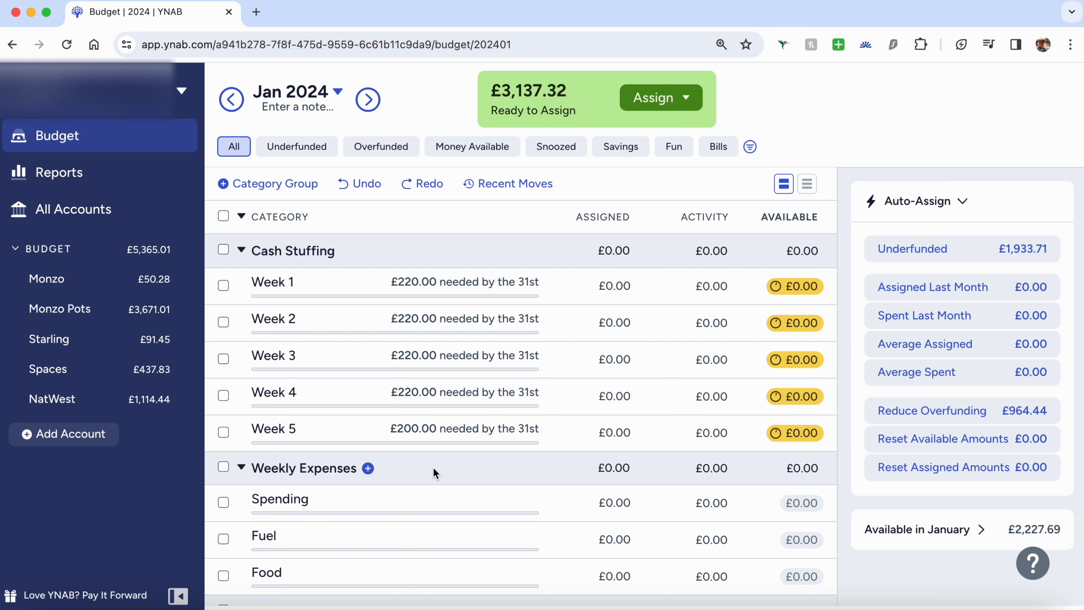
{"action": "left_click", "coordinate": [241, 217]}
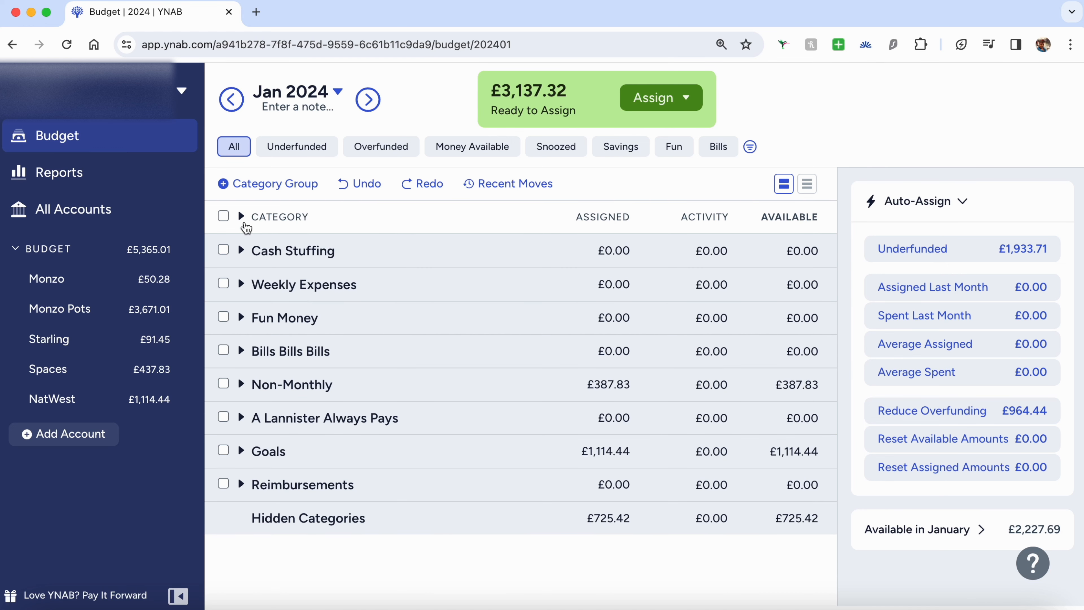
{"action": "left_click", "coordinate": [242, 217]}
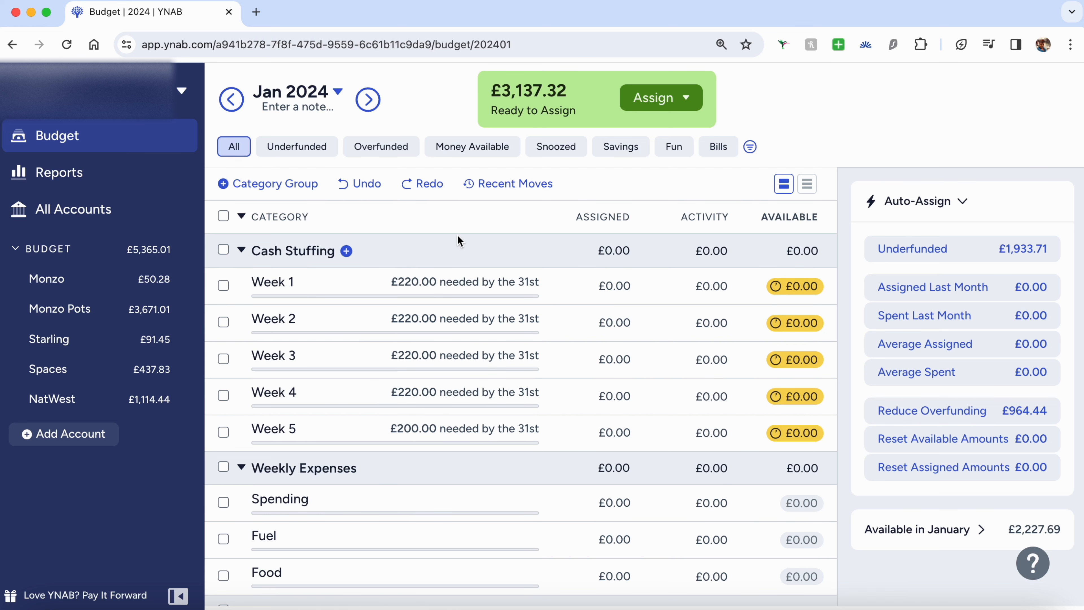
{"action": "scroll", "coordinate": [466, 476], "scroll_direction": "down", "scroll_amount": 1}
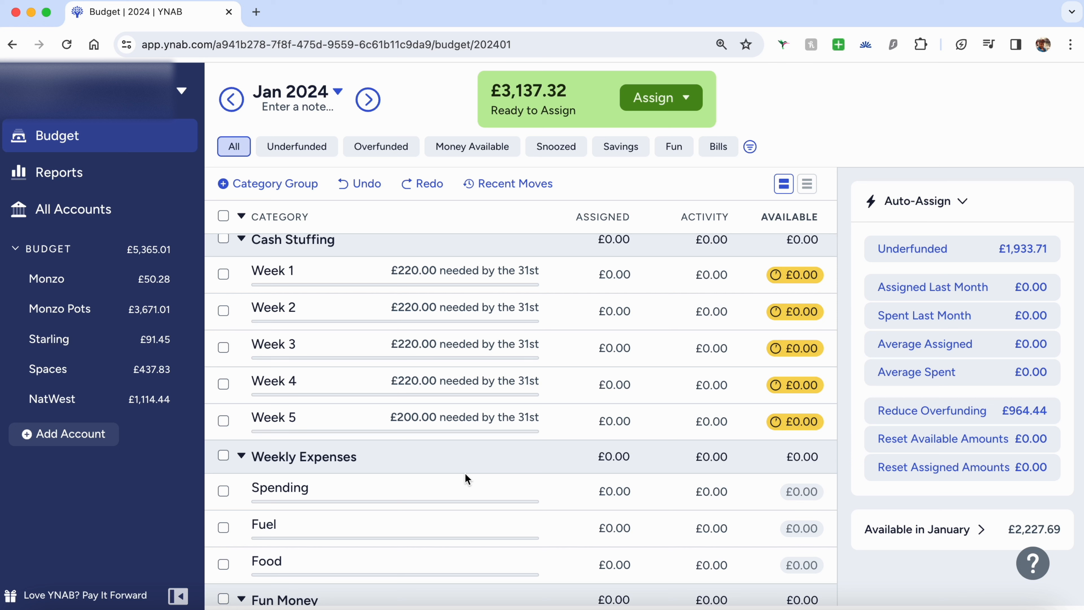
{"action": "left_click", "coordinate": [613, 274]}
{"action": "left_click", "coordinate": [426, 530]}
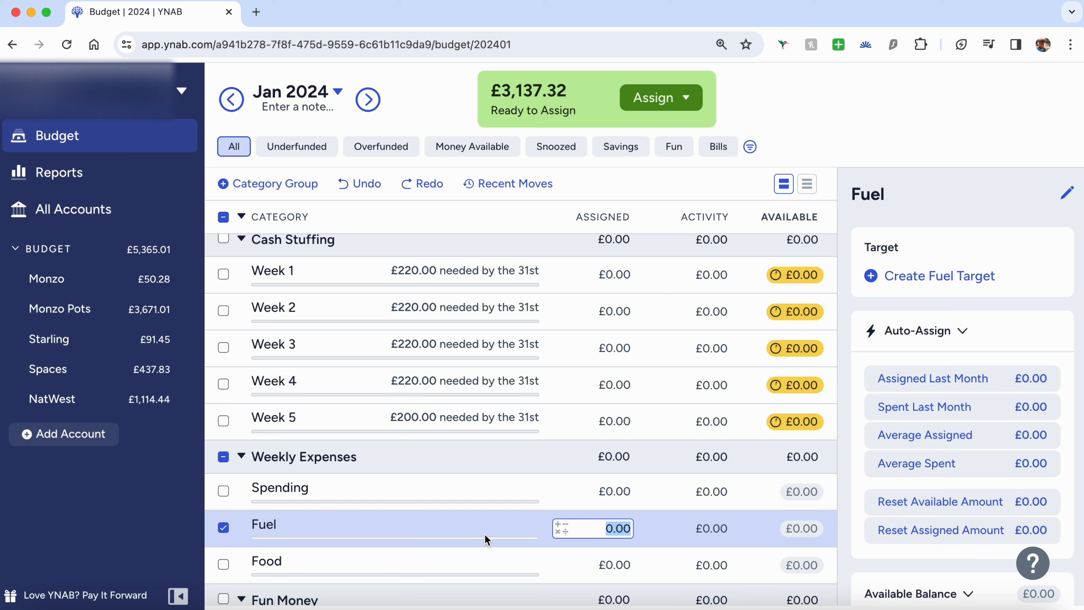
{"action": "left_click", "coordinate": [224, 528]}
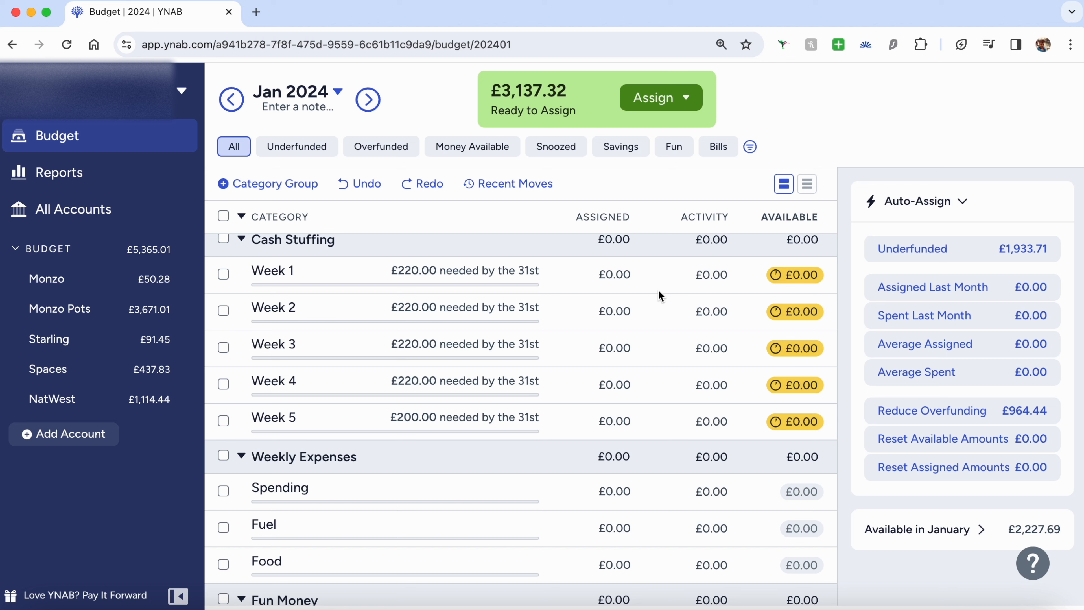
- Assign £220 each to Week 1, Week 2 and Week 3 in the Cash Stuffing group for January 2024
{"action": "left_click", "coordinate": [606, 274]}
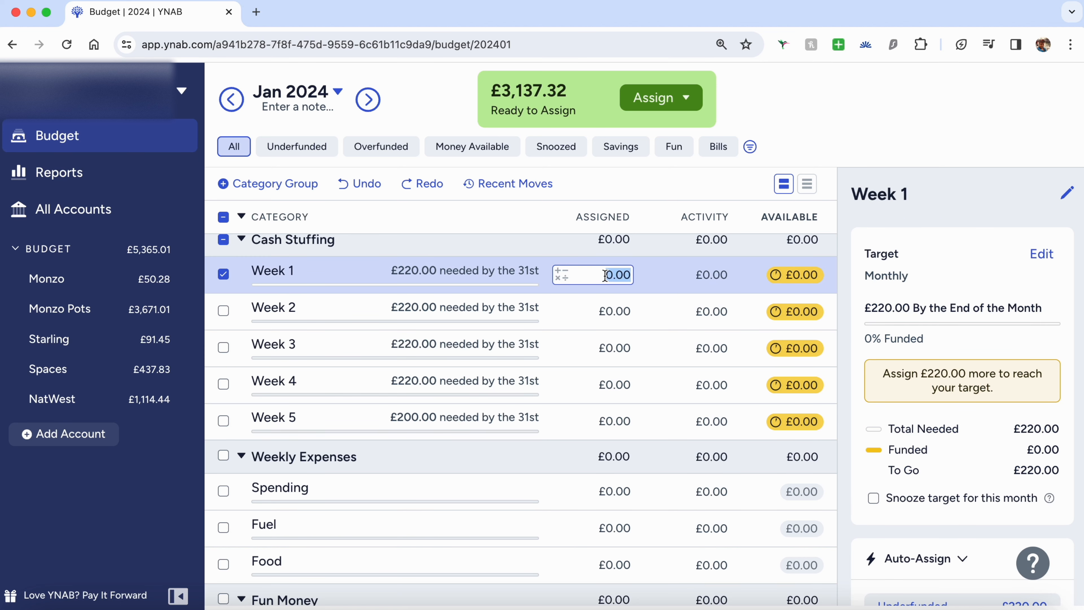
{"action": "type", "text": "220"}
{"action": "left_click", "coordinate": [594, 302]}
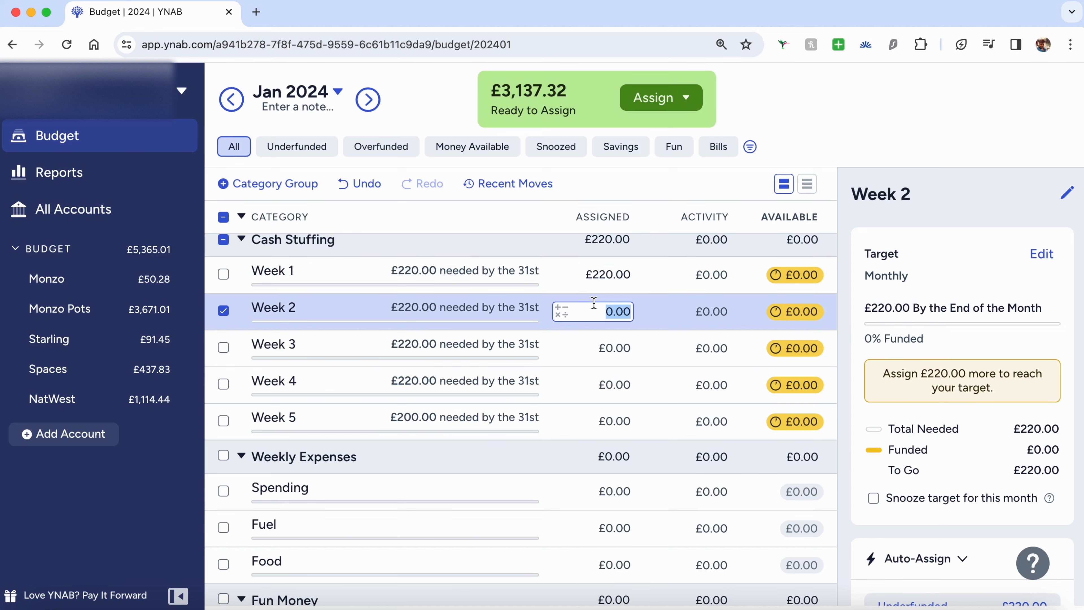
{"action": "type", "text": "220"}
{"action": "left_click", "coordinate": [592, 342]}
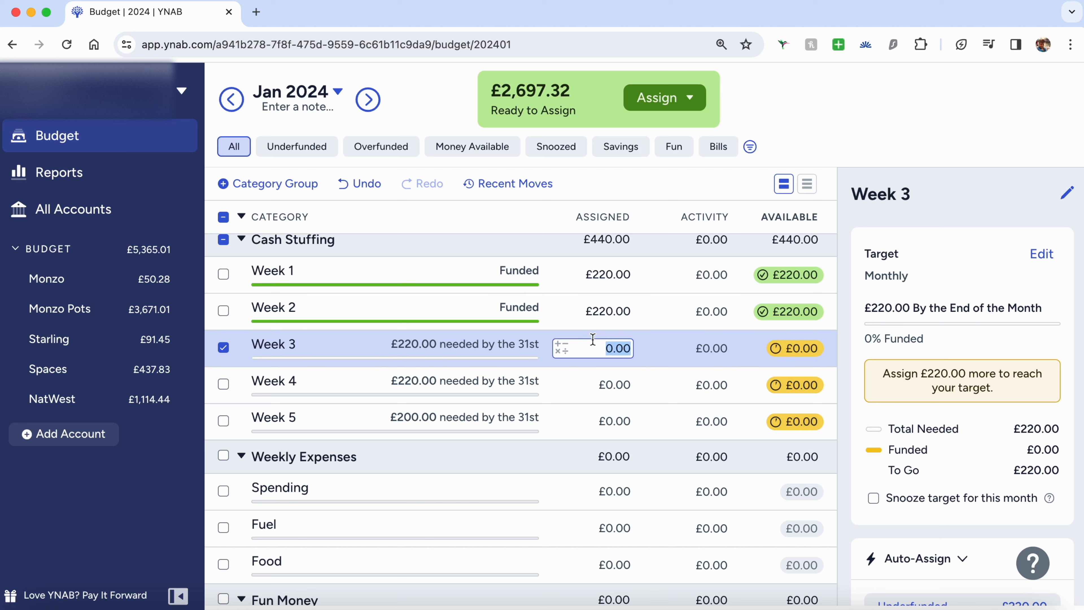
{"action": "type", "text": "220"}
{"action": "key", "text": "Return"}
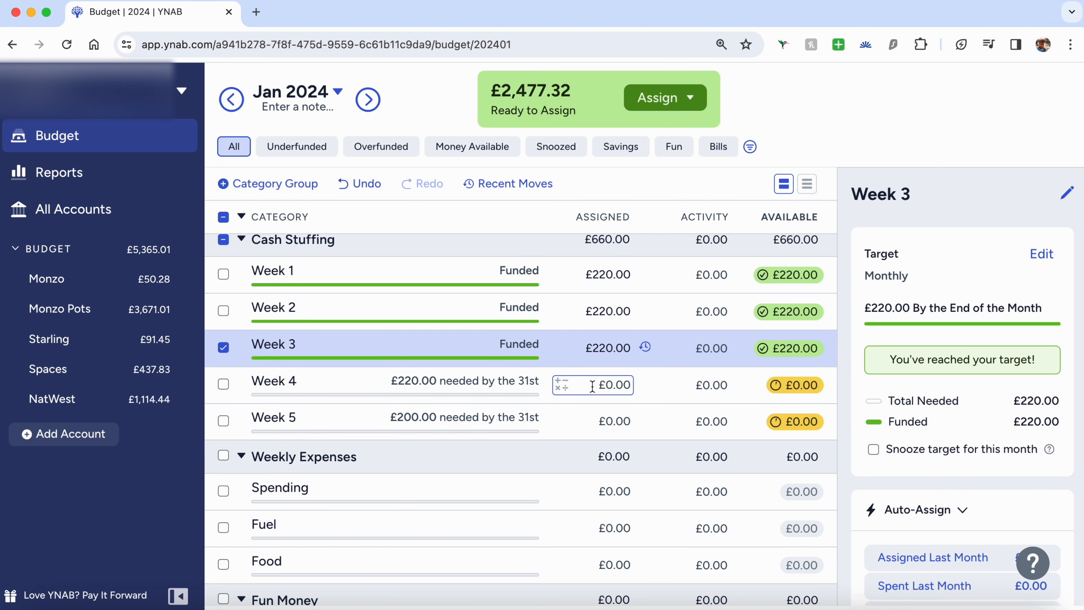
- Assign £220 each to Week 4 and Week 5 in the Cash Stuffing group, leaving no category selected
{"action": "type", "text": "220"}
{"action": "key", "text": "Return"}
{"action": "left_click", "coordinate": [609, 420]}
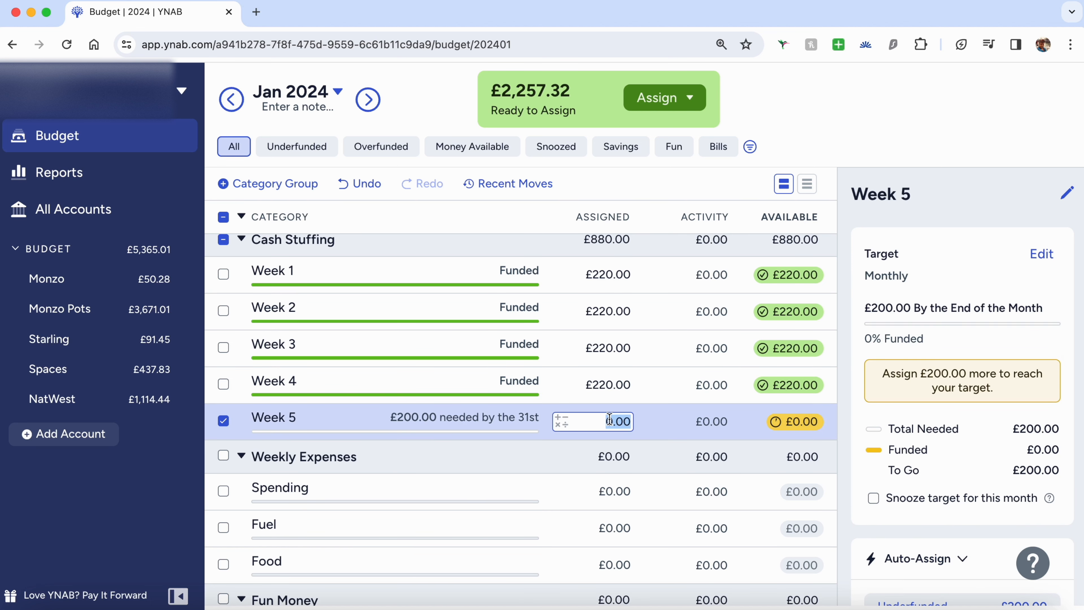
{"action": "type", "text": "220"}
{"action": "left_click", "coordinate": [224, 422]}
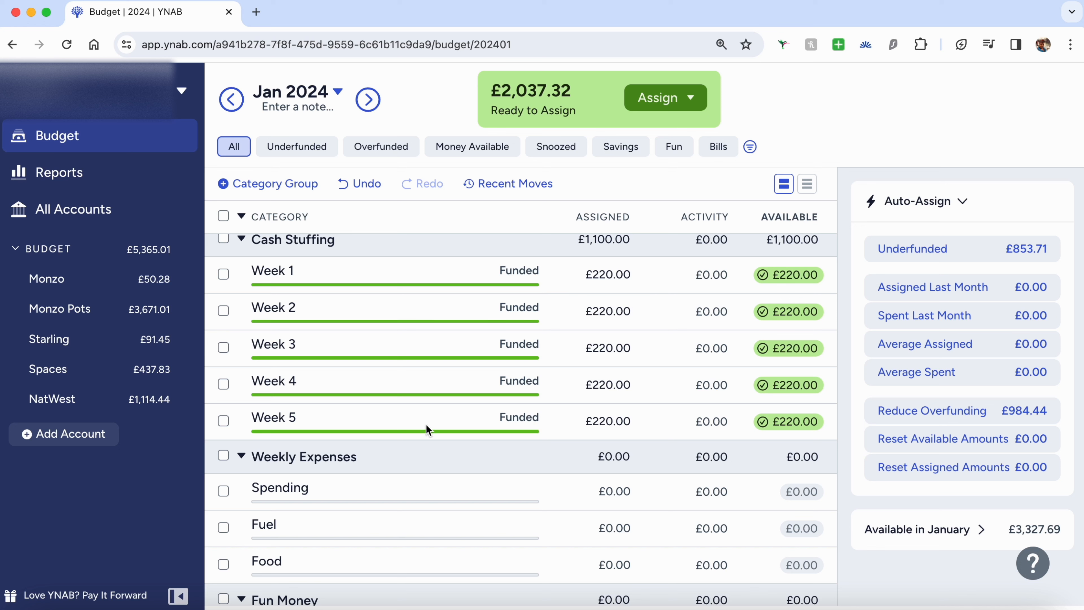
{"action": "left_click", "coordinate": [411, 418]}
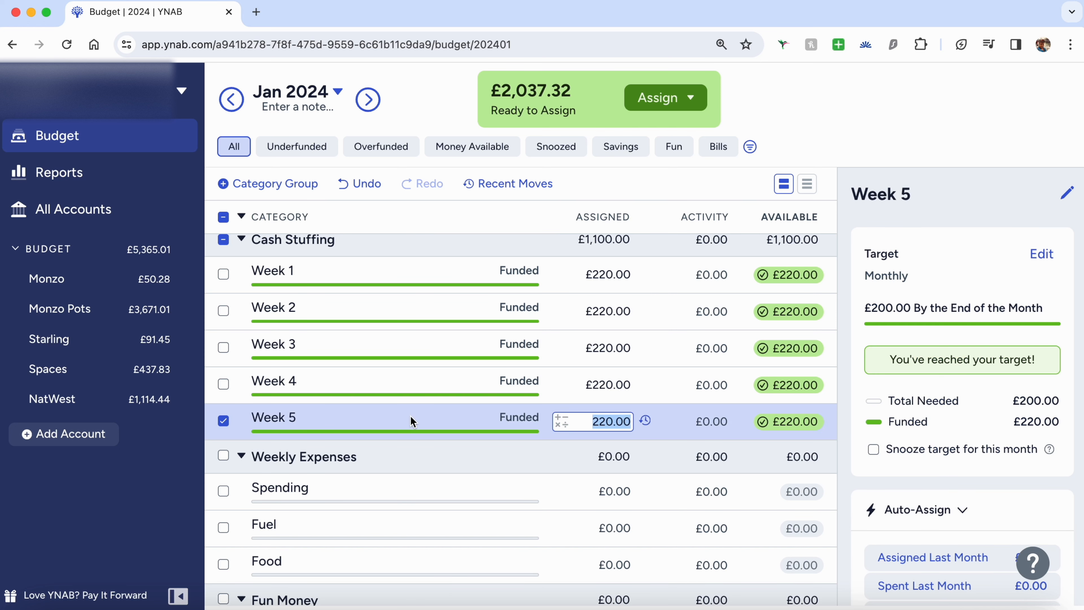
{"action": "left_click", "coordinate": [221, 423]}
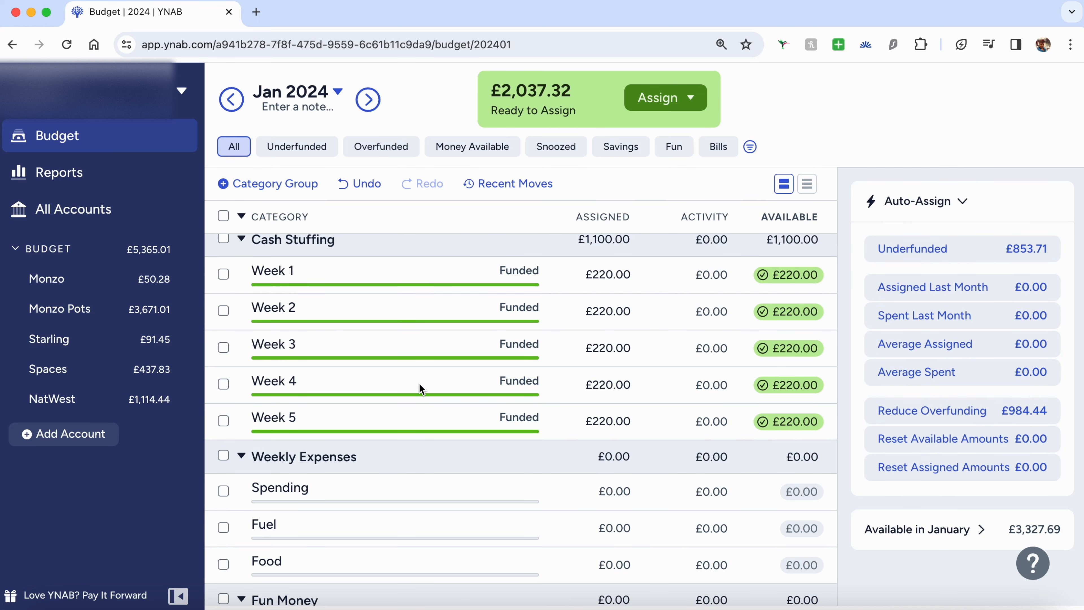
- Collapse the Cash Stuffing and Weekly Expenses category groups
{"action": "left_click", "coordinate": [242, 239]}
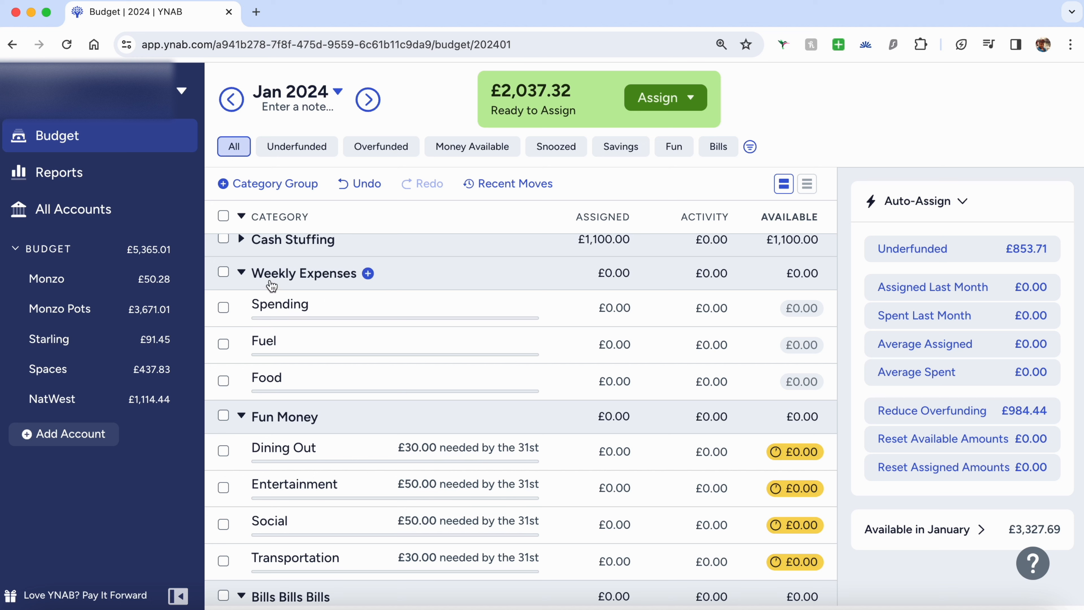
{"action": "scroll", "coordinate": [419, 336], "scroll_direction": "up", "scroll_amount": 1}
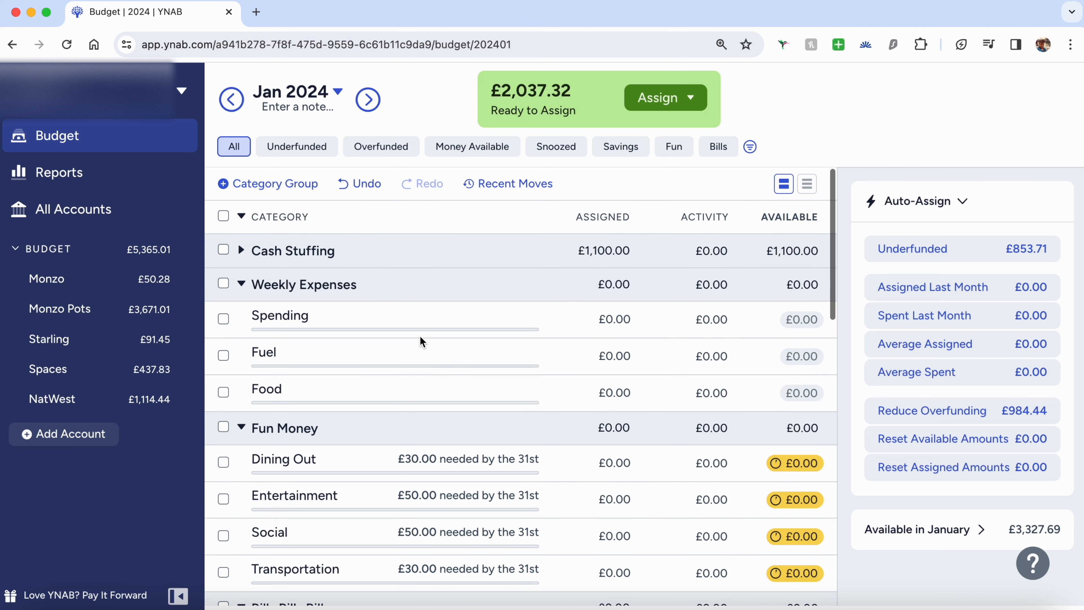
{"action": "left_click", "coordinate": [242, 284]}
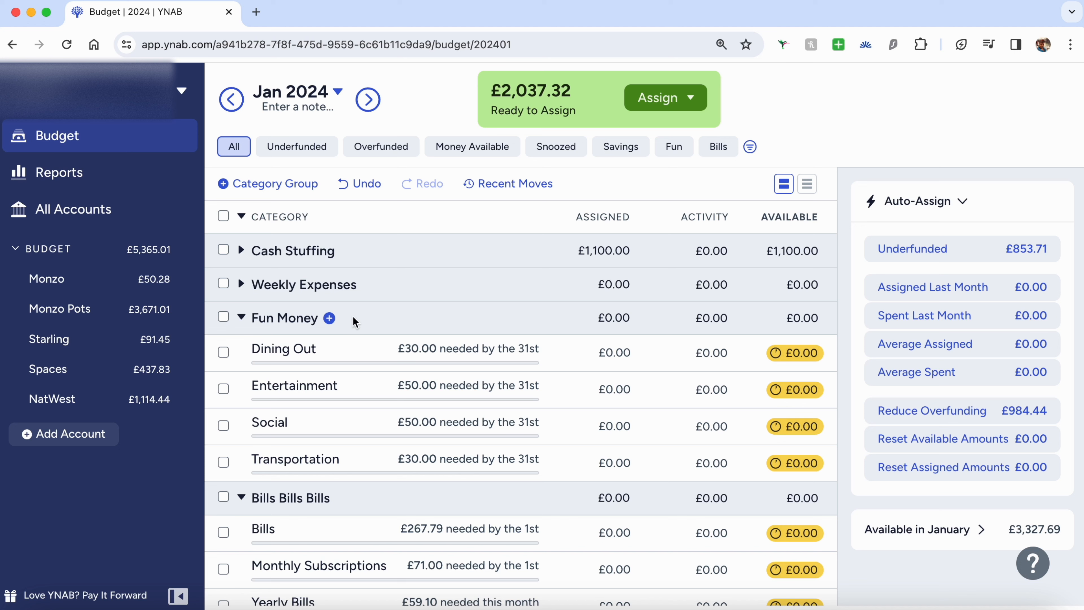
- Auto-assign the underfunded amounts to Dining Out (£30) and Entertainment (£50) in the Fun Money group
{"action": "left_click", "coordinate": [582, 347]}
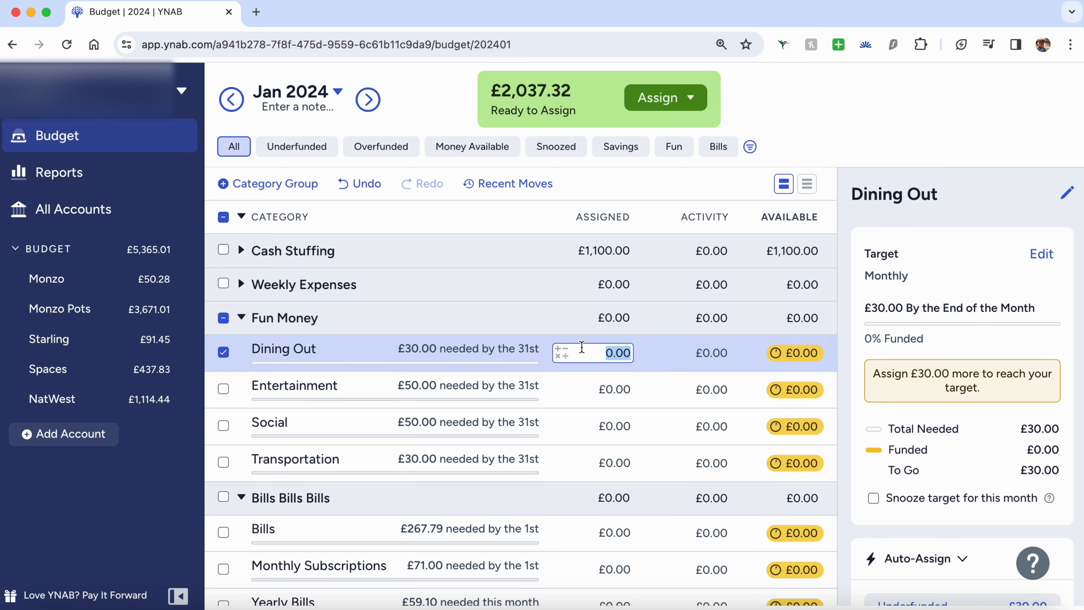
{"action": "scroll", "coordinate": [1004, 403], "scroll_direction": "down", "scroll_amount": 3}
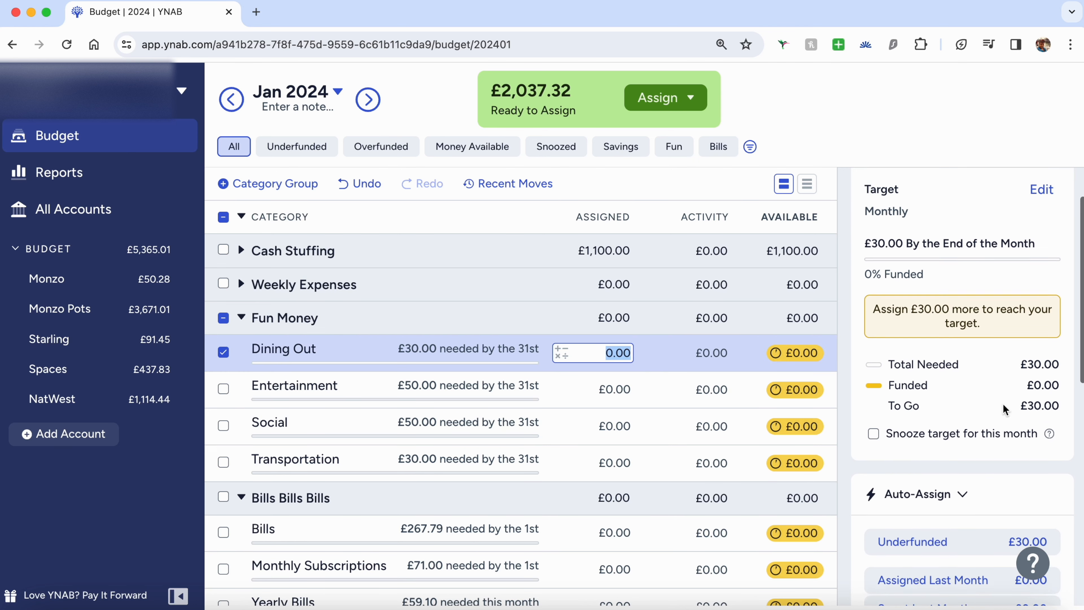
{"action": "left_click", "coordinate": [926, 522]}
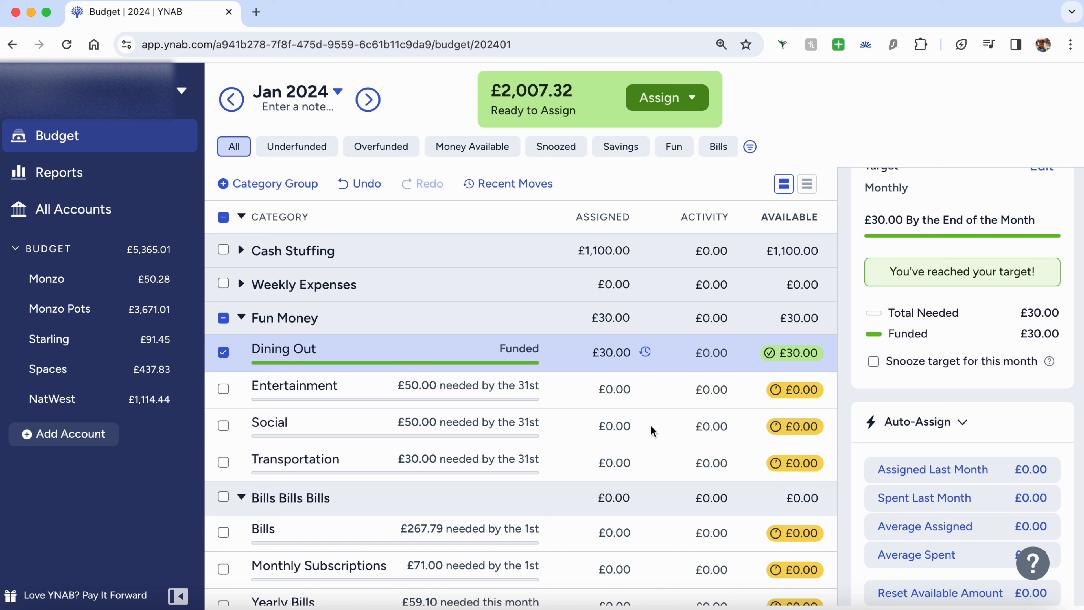
{"action": "left_click", "coordinate": [607, 388]}
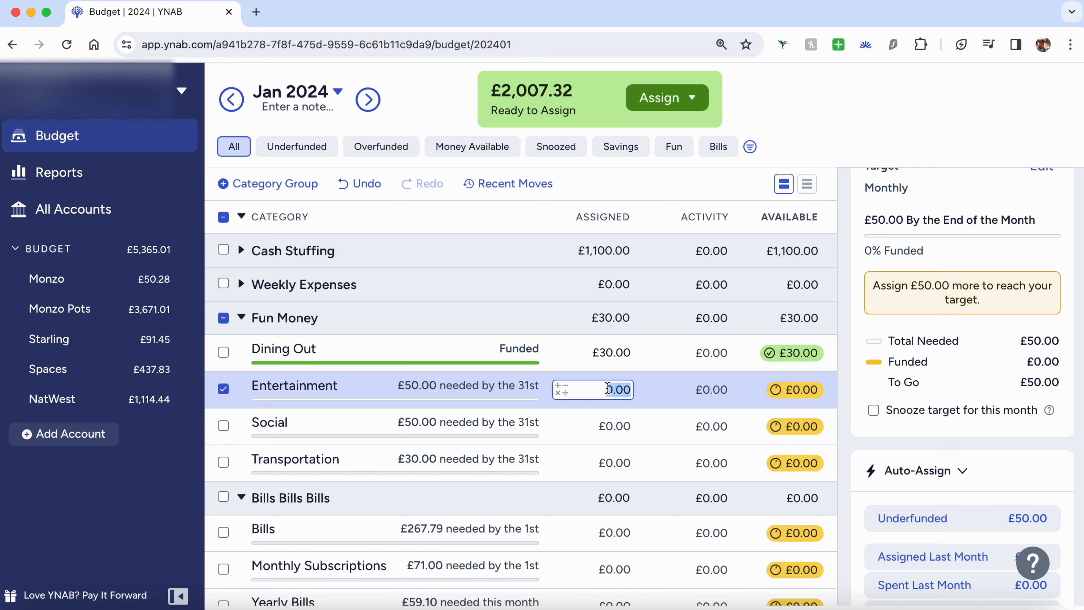
{"action": "left_click", "coordinate": [899, 517]}
- Auto-assign the underfunded amounts to Social (£50) and Transportation (£30), and collapse the Fun Money group
{"action": "left_click", "coordinate": [610, 423]}
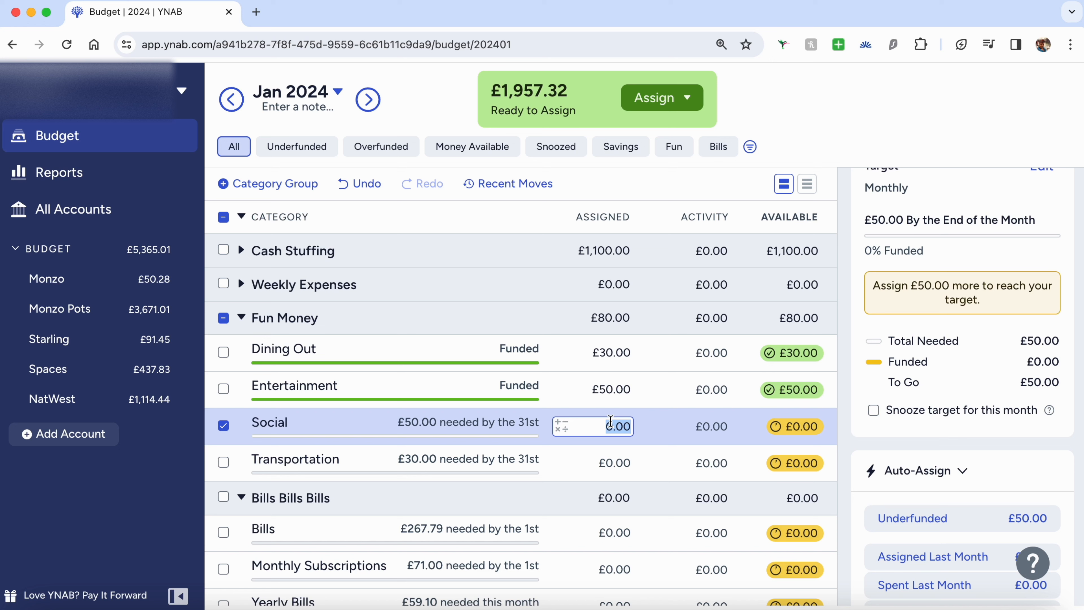
{"action": "left_click", "coordinate": [941, 518]}
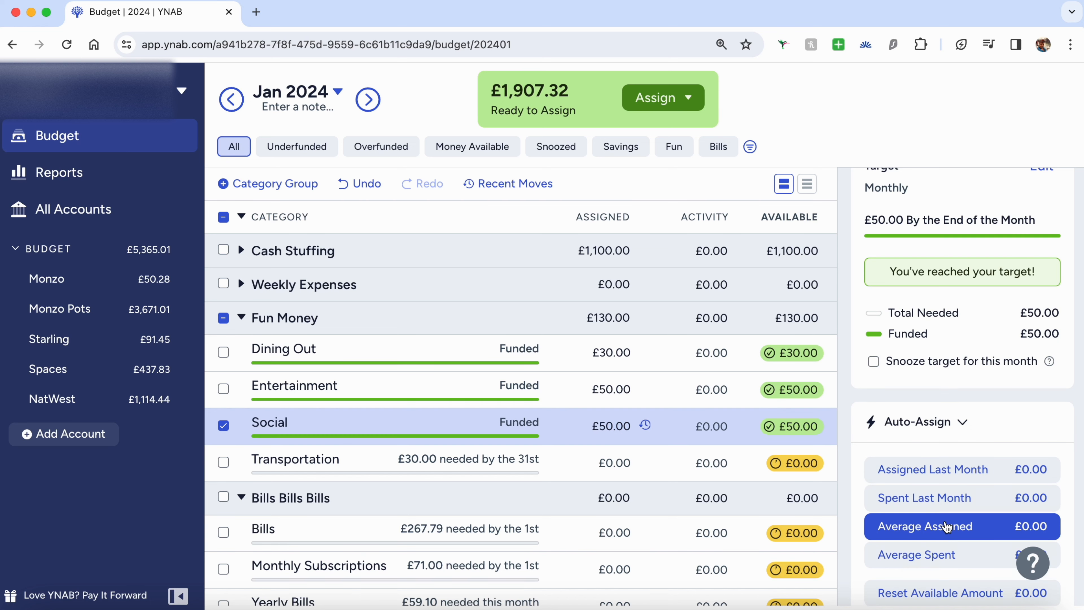
{"action": "left_click", "coordinate": [597, 465]}
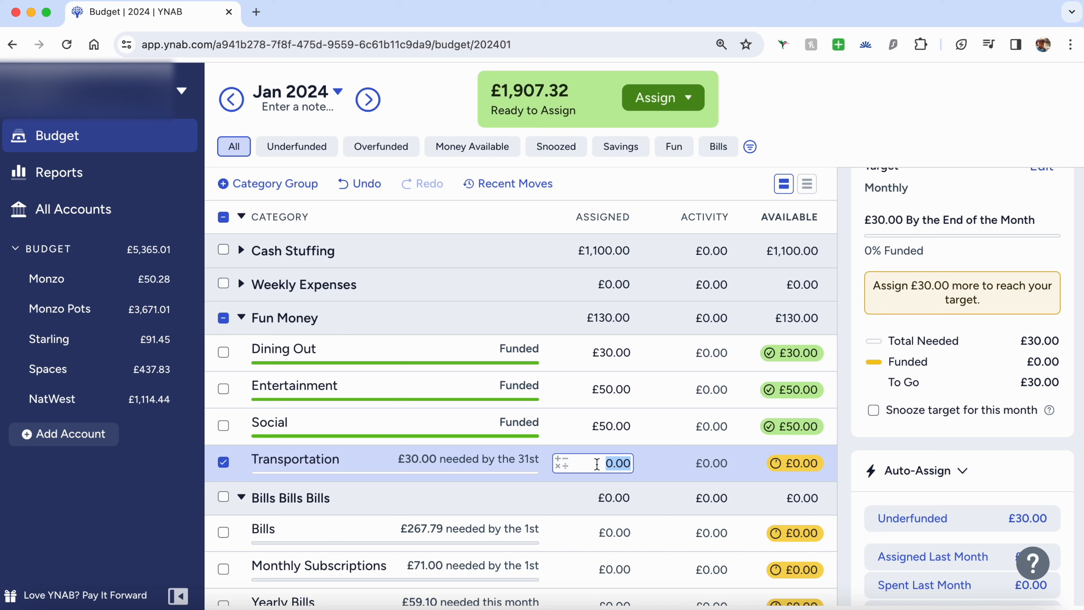
{"action": "left_click", "coordinate": [913, 523]}
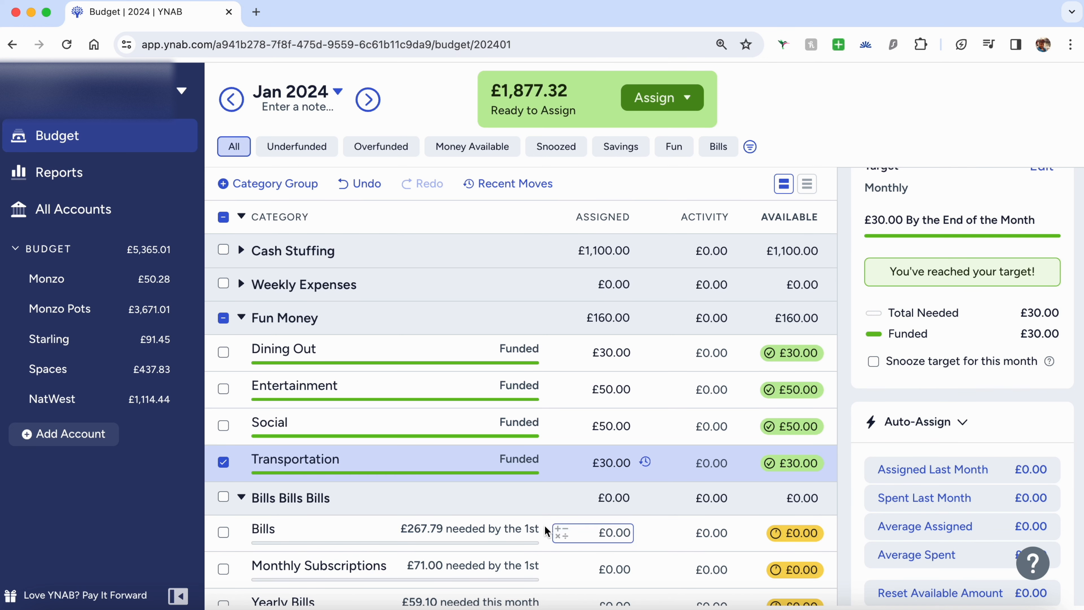
{"action": "left_click", "coordinate": [228, 464]}
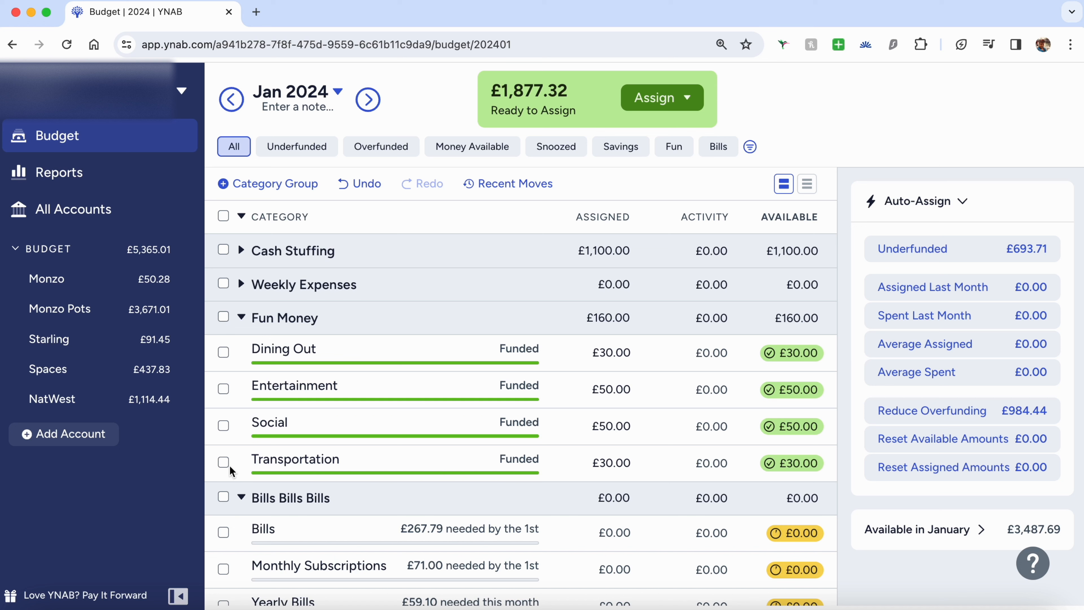
{"action": "left_click", "coordinate": [596, 463]}
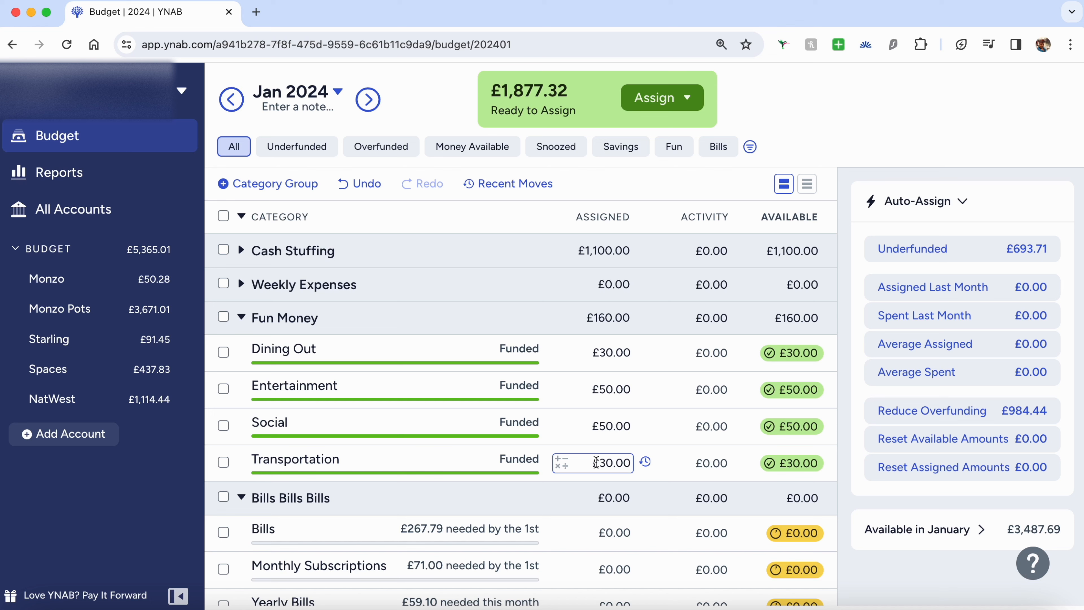
{"action": "left_click", "coordinate": [242, 318]}
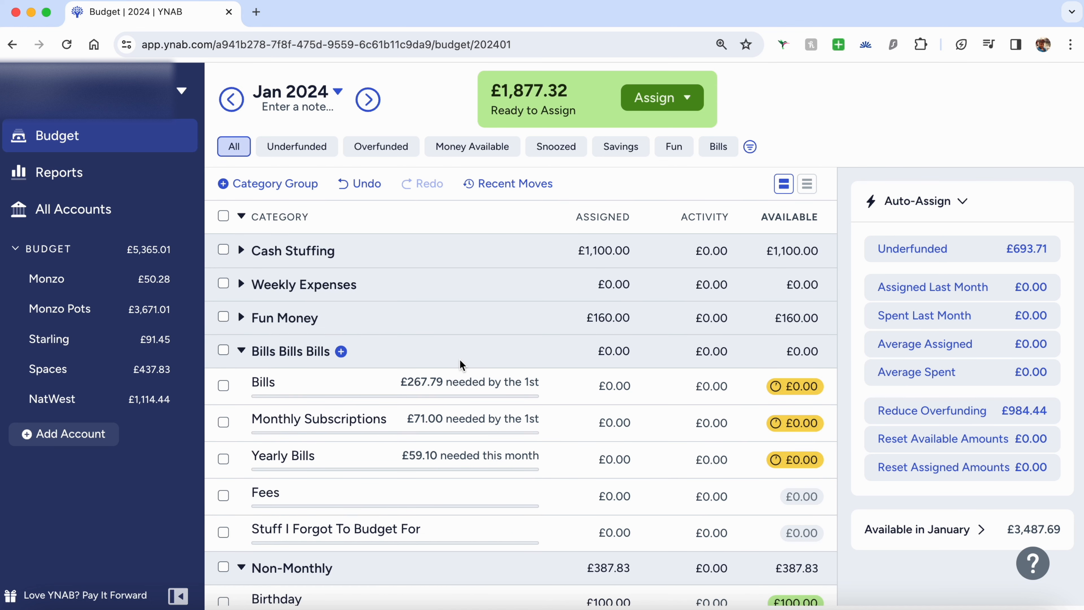
- Auto-assign the underfunded amounts to Bills (£267.79) and Monthly Subscriptions (£71) in the Bills Bills Bills group
{"action": "left_click", "coordinate": [493, 391]}
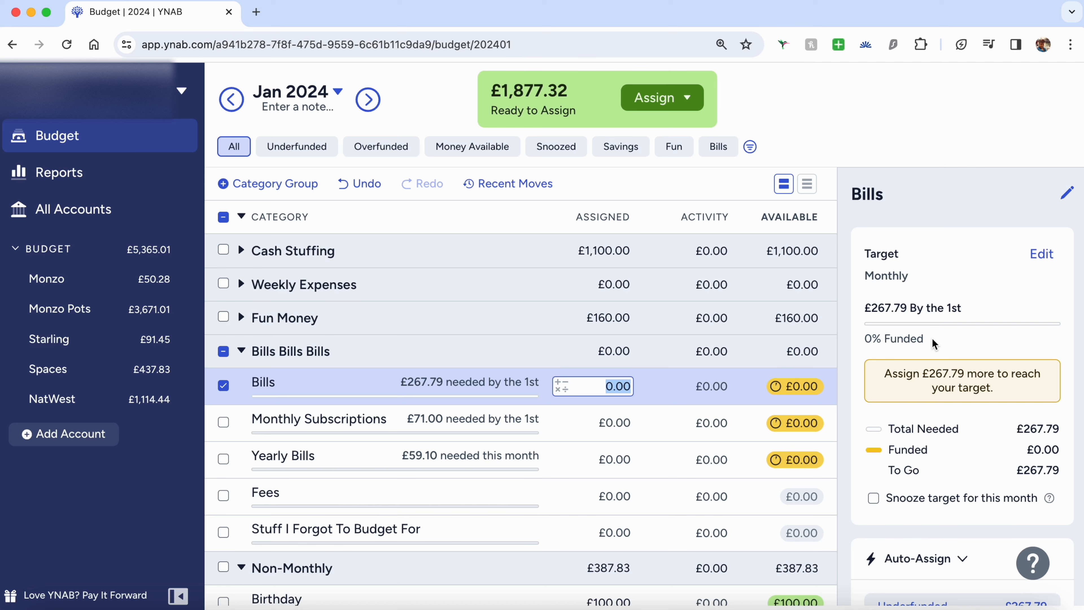
{"action": "scroll", "coordinate": [932, 339], "scroll_direction": "down", "scroll_amount": 3}
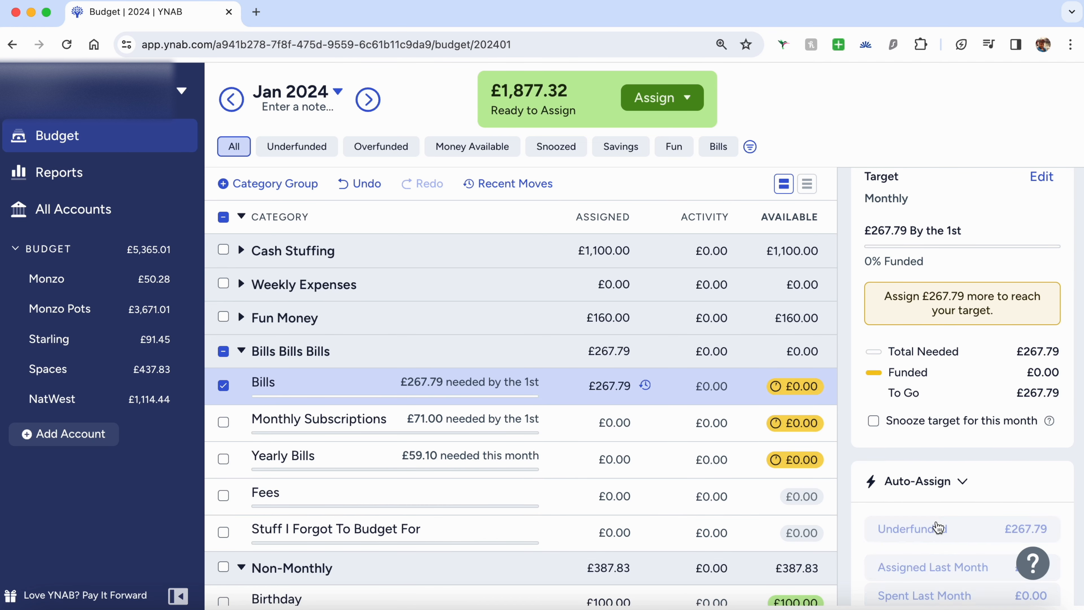
{"action": "left_click", "coordinate": [937, 529]}
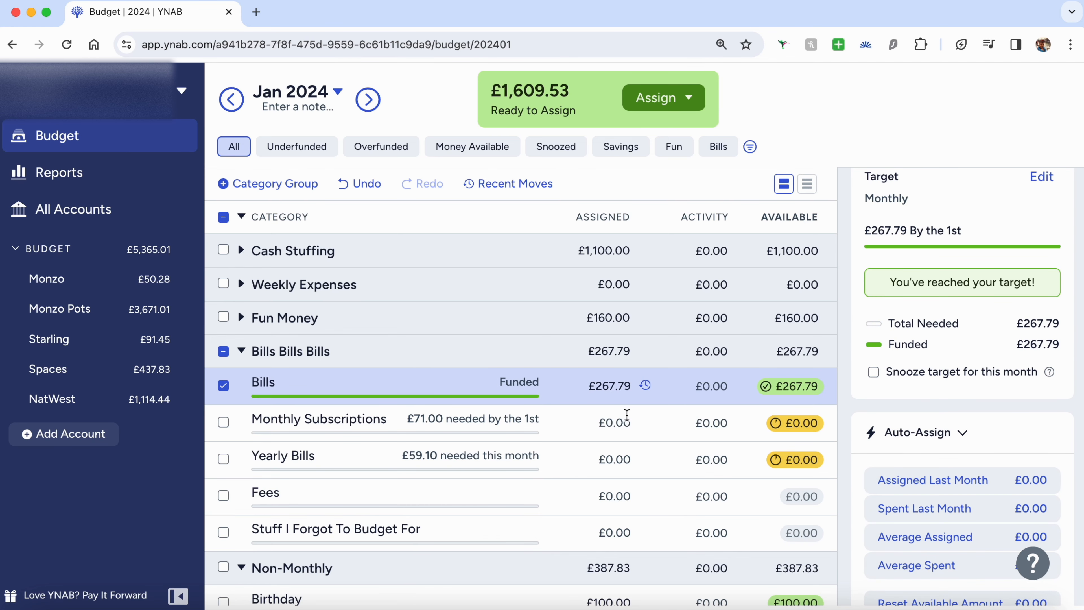
{"action": "left_click", "coordinate": [607, 413]}
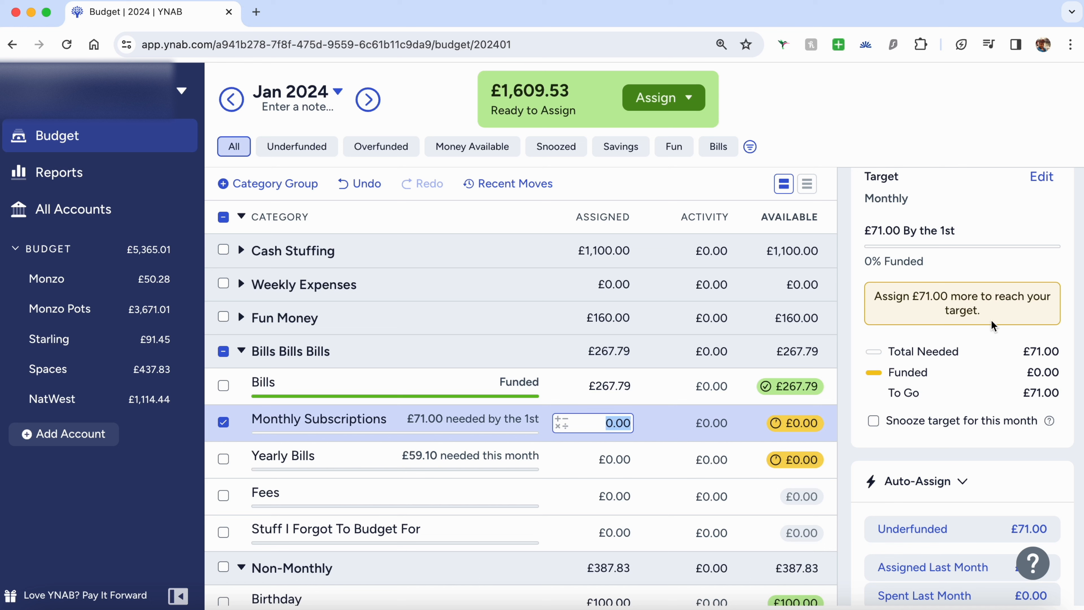
{"action": "left_click", "coordinate": [956, 529]}
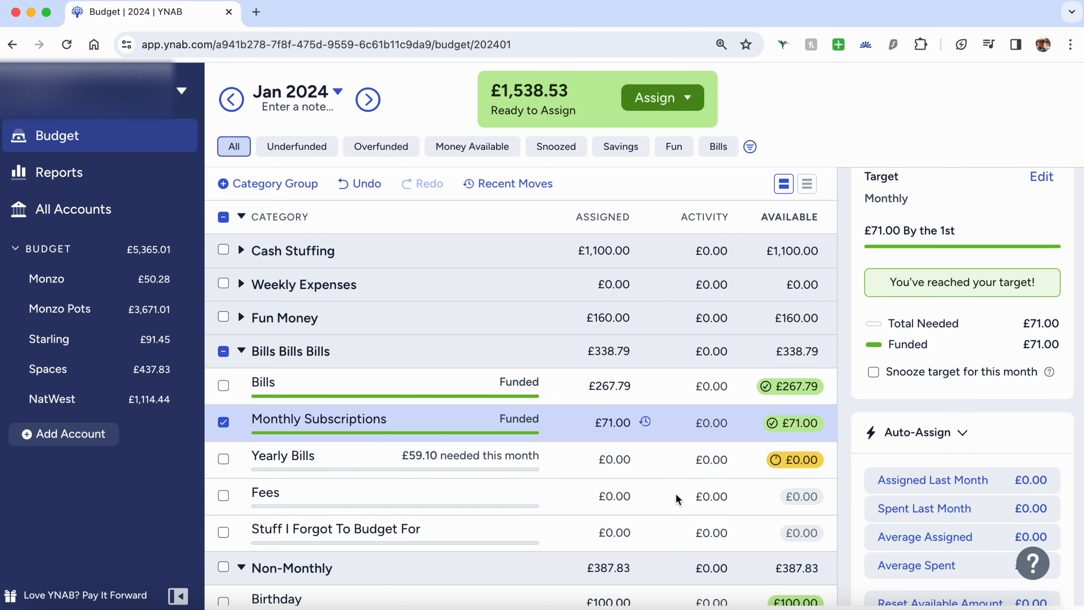
- Assign £100 to the Yearly Bills category and deselect it
{"action": "left_click", "coordinate": [597, 461]}
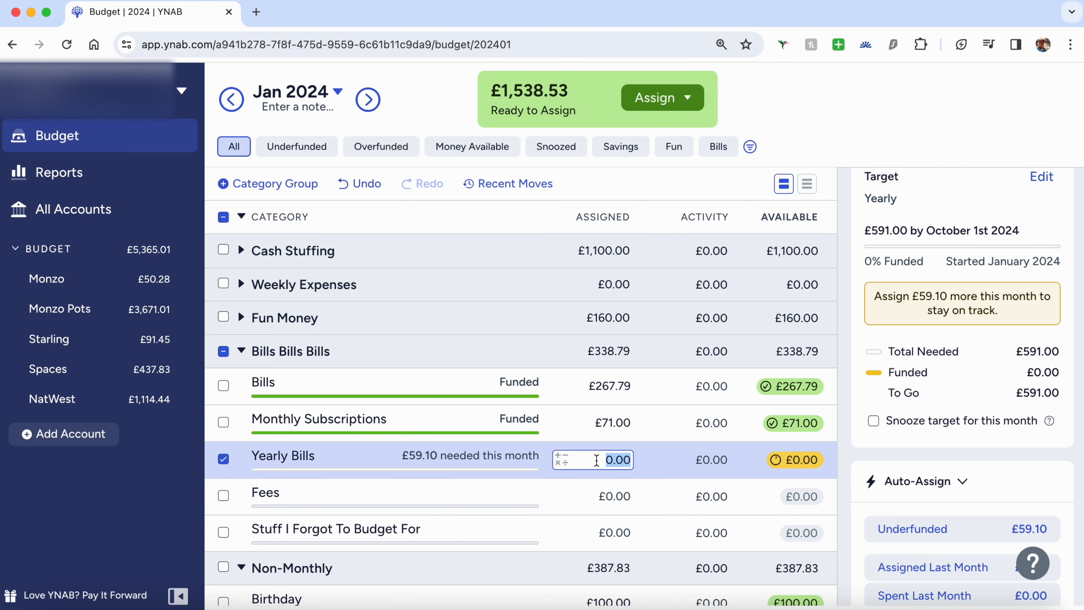
{"action": "type", "text": "100"}
{"action": "key", "text": "Return"}
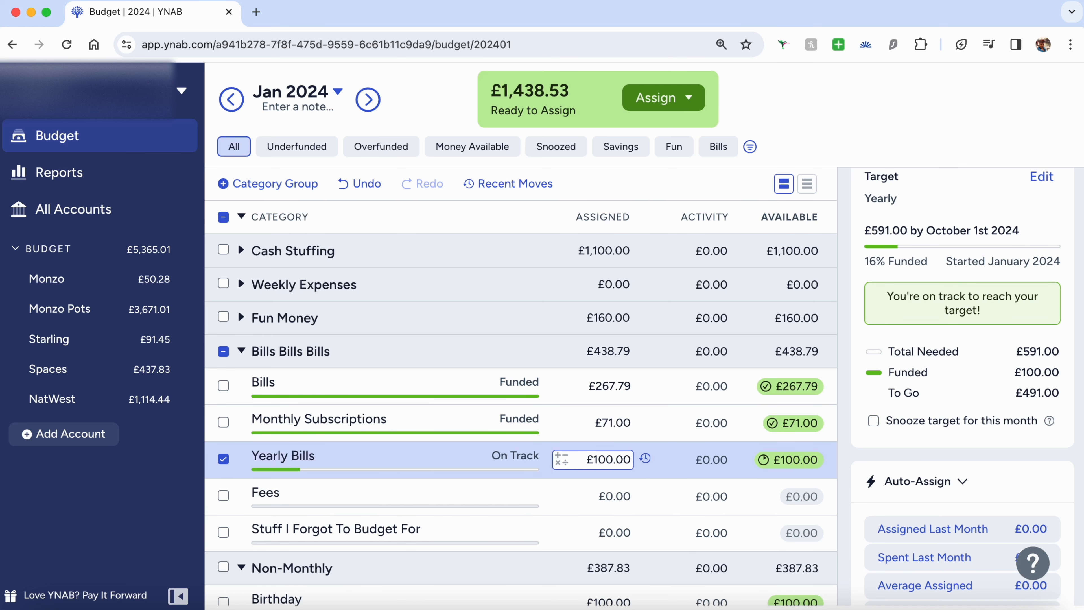
{"action": "left_click", "coordinate": [223, 459]}
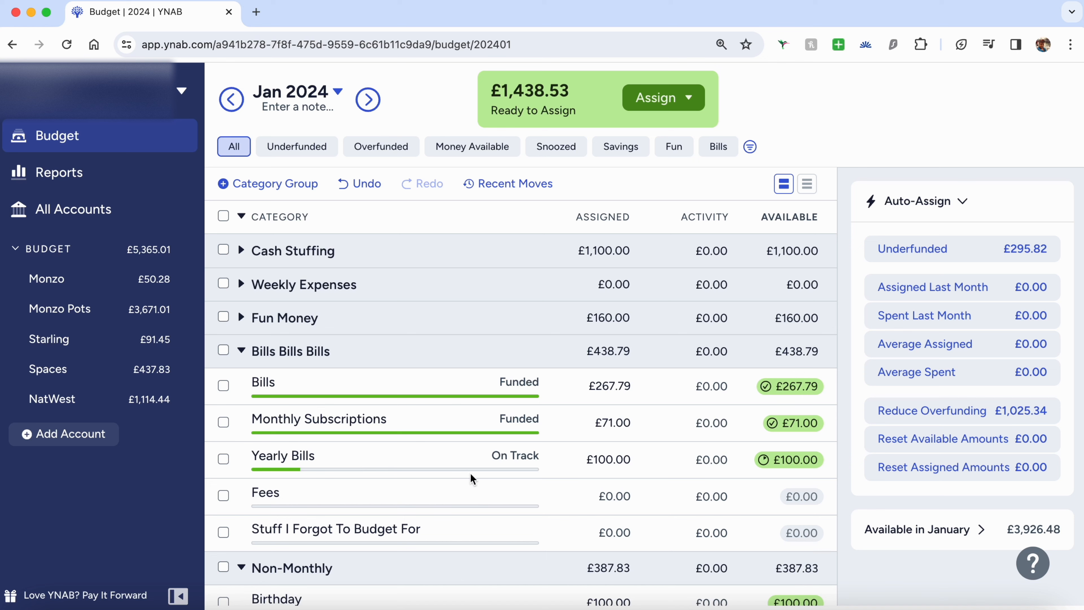
- Review the Yearly Bills, Fees and Stuff I Forgot To Budget For categories in the Bills Bills Bills group
{"action": "scroll", "coordinate": [471, 472], "scroll_direction": "down", "scroll_amount": 1}
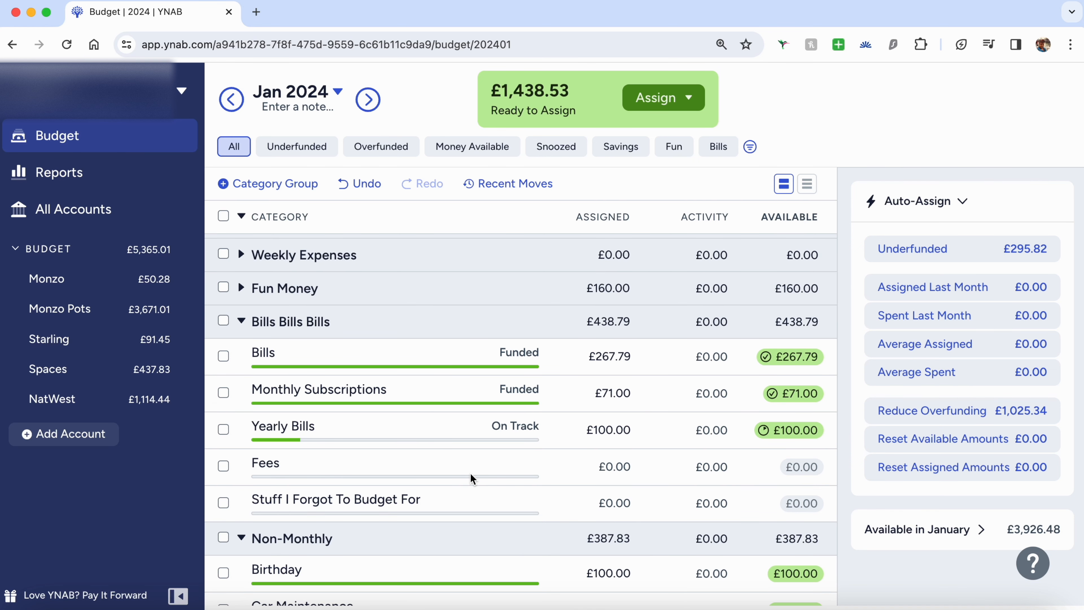
{"action": "left_click", "coordinate": [467, 431]}
{"action": "left_click", "coordinate": [223, 429]}
{"action": "scroll", "coordinate": [434, 436], "scroll_direction": "down", "scroll_amount": 1}
{"action": "scroll", "coordinate": [491, 433], "scroll_direction": "down", "scroll_amount": 1}
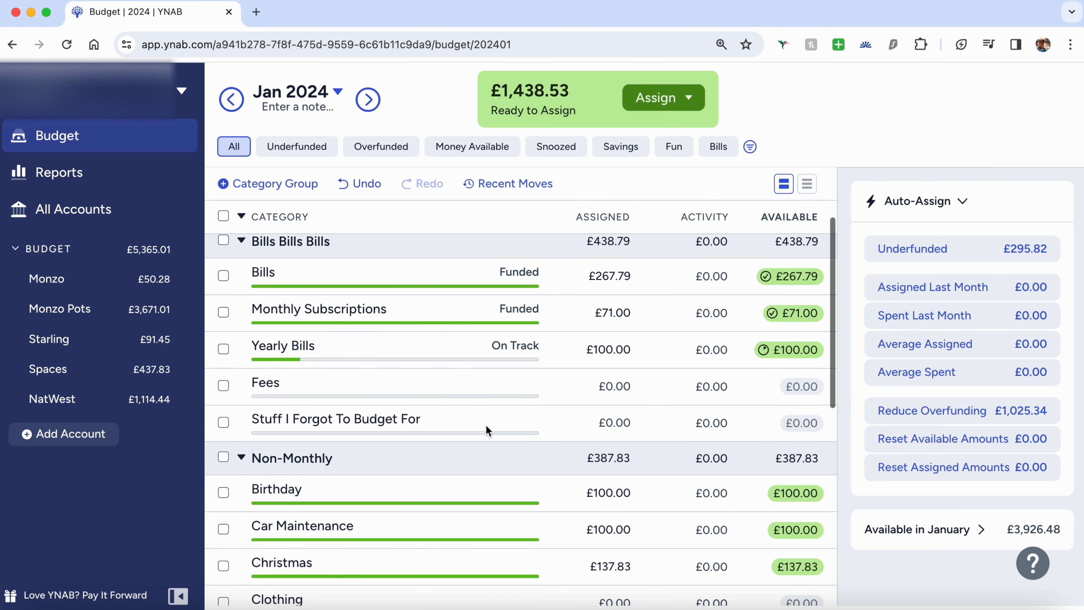
{"action": "left_click", "coordinate": [461, 392]}
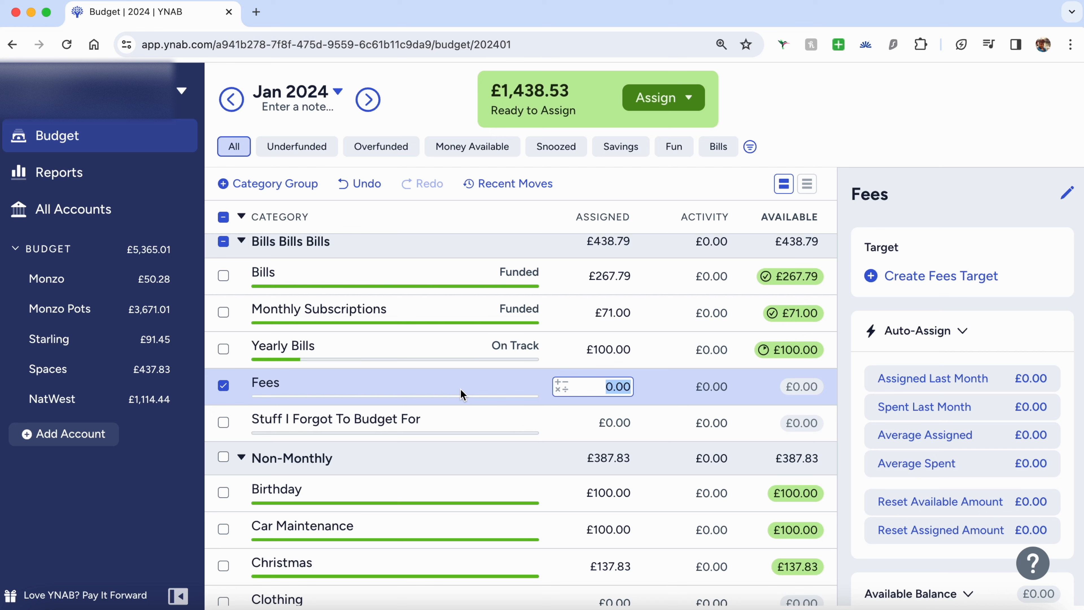
{"action": "left_click", "coordinate": [486, 424]}
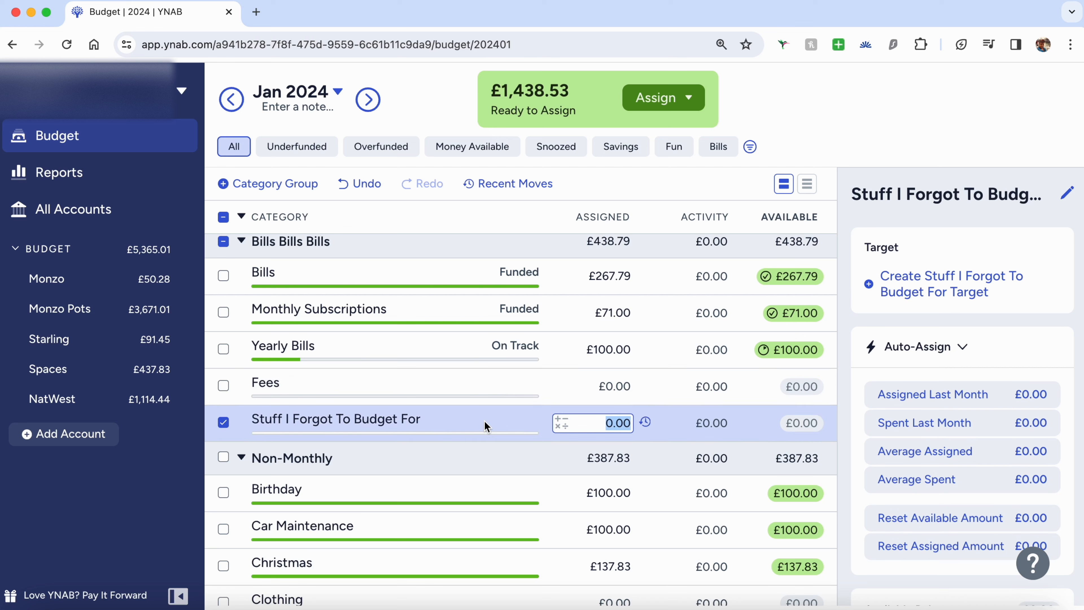
{"action": "left_click", "coordinate": [219, 422]}
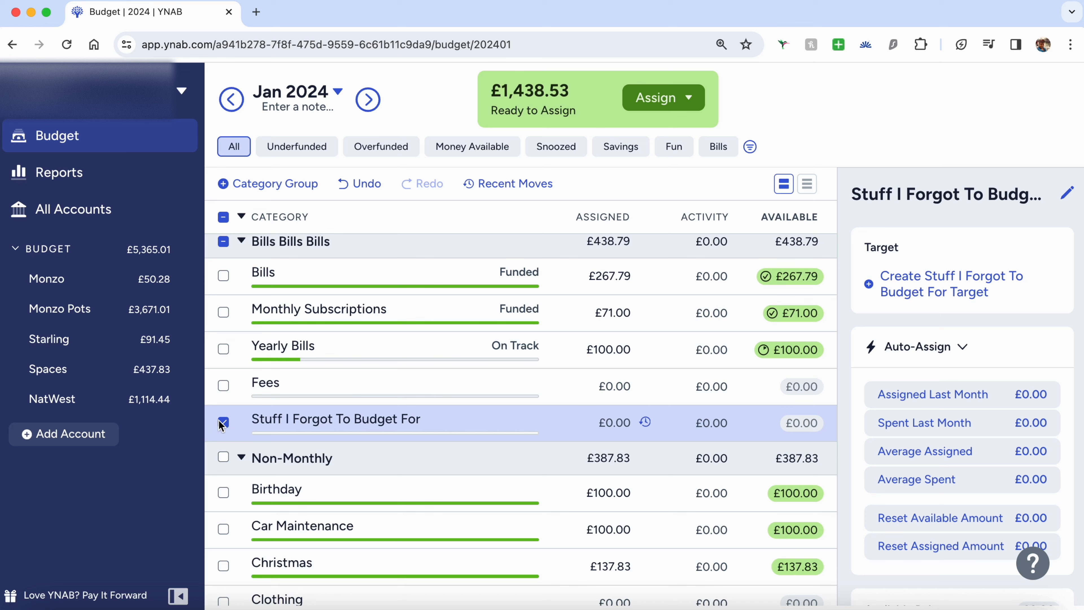
{"action": "left_click", "coordinate": [226, 424]}
- Auto-assign the underfunded £235 to Personal Care in the Non-Monthly group and deselect the category
{"action": "scroll", "coordinate": [446, 435], "scroll_direction": "down", "scroll_amount": 4}
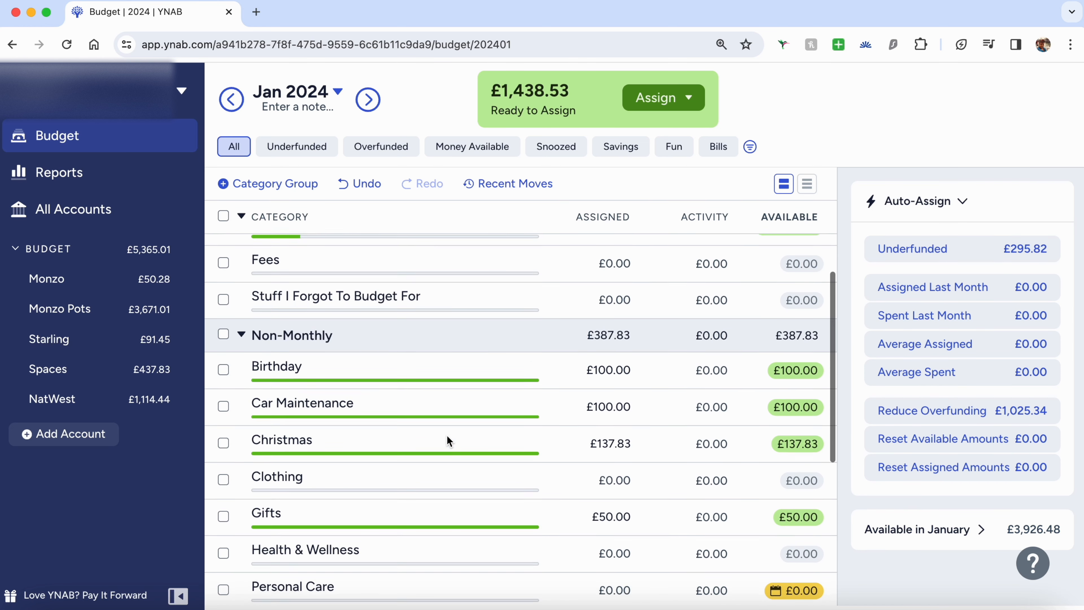
{"action": "scroll", "coordinate": [447, 435], "scroll_direction": "down", "scroll_amount": 1}
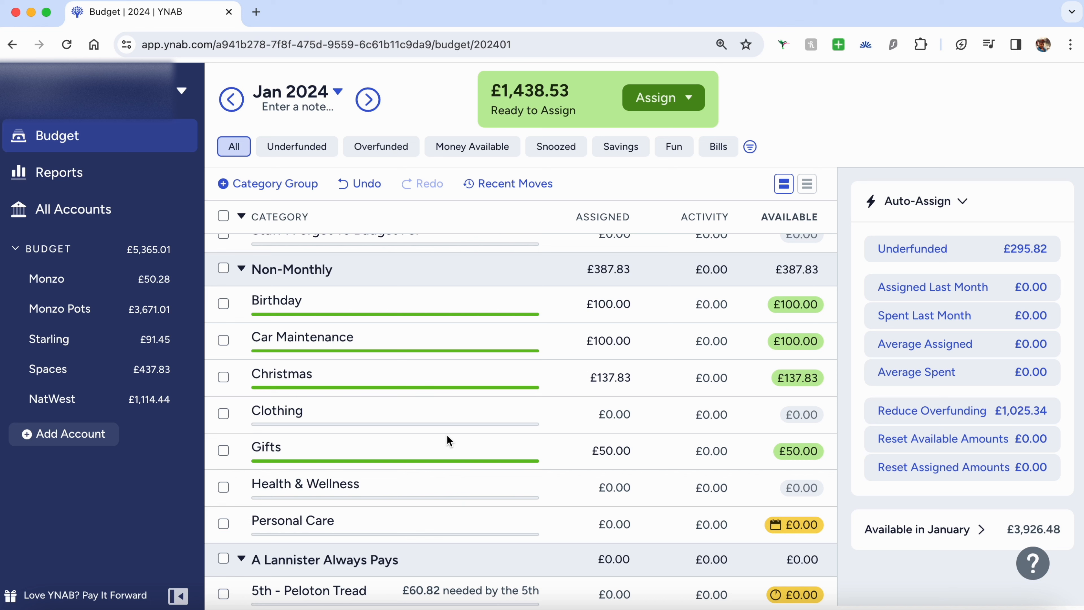
{"action": "left_click", "coordinate": [615, 525]}
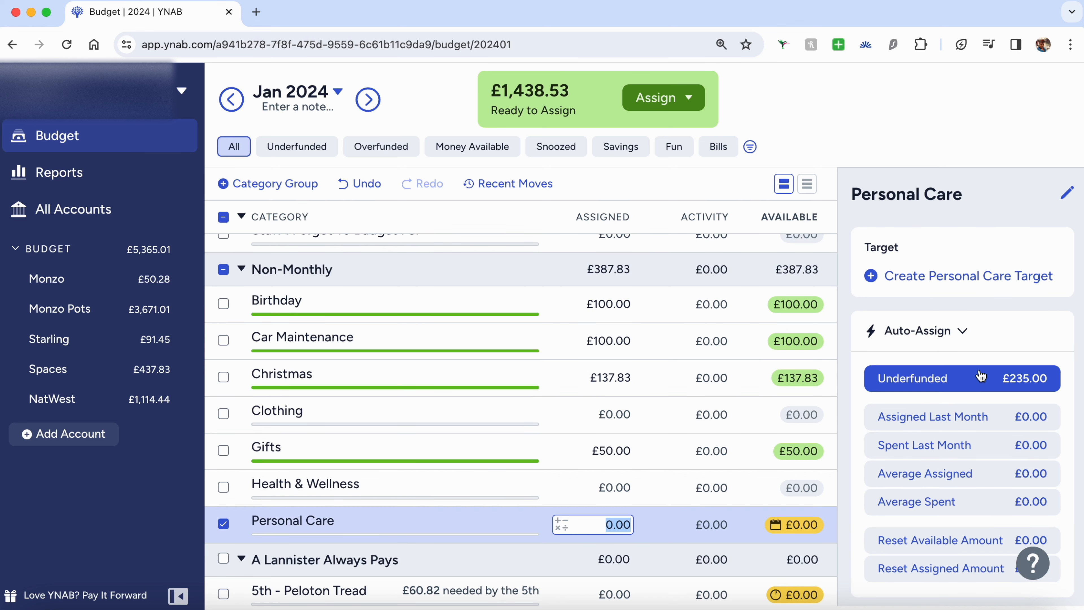
{"action": "left_click", "coordinate": [989, 378]}
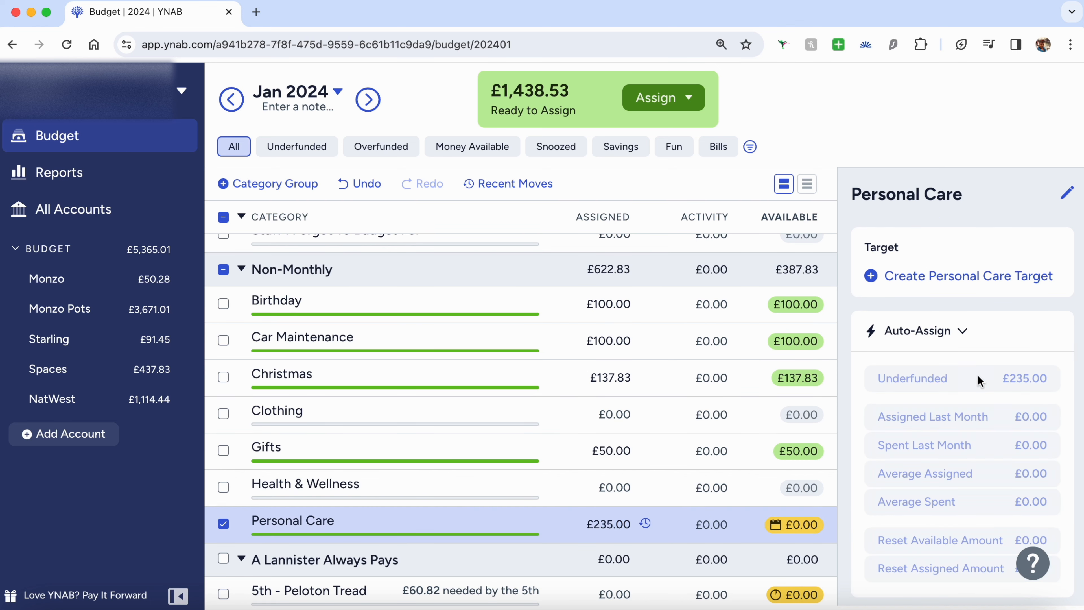
{"action": "left_click", "coordinate": [223, 523]}
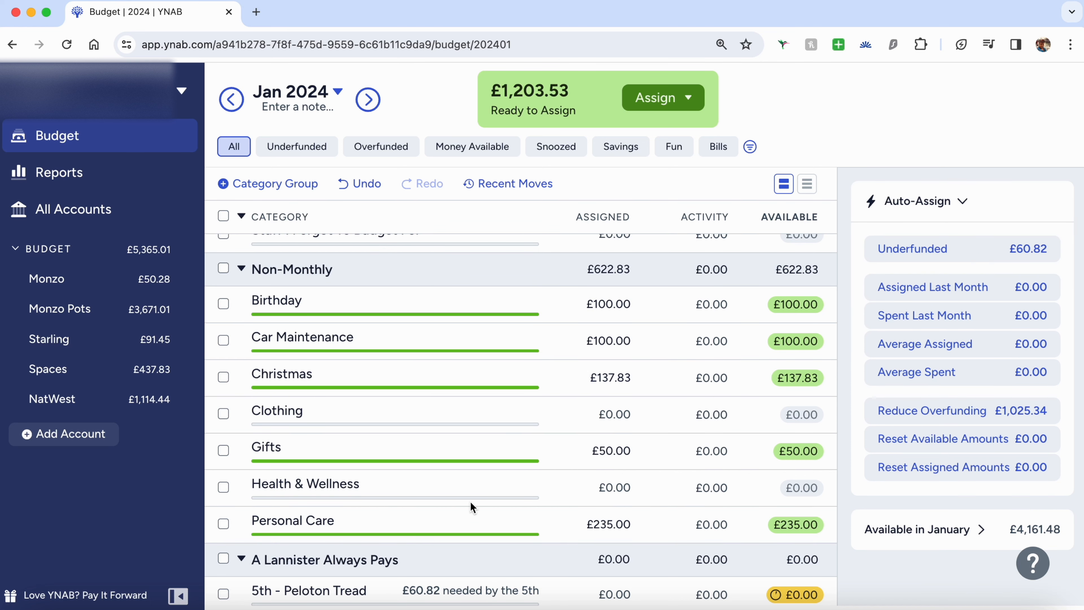
{"action": "scroll", "coordinate": [470, 501], "scroll_direction": "down", "scroll_amount": 3}
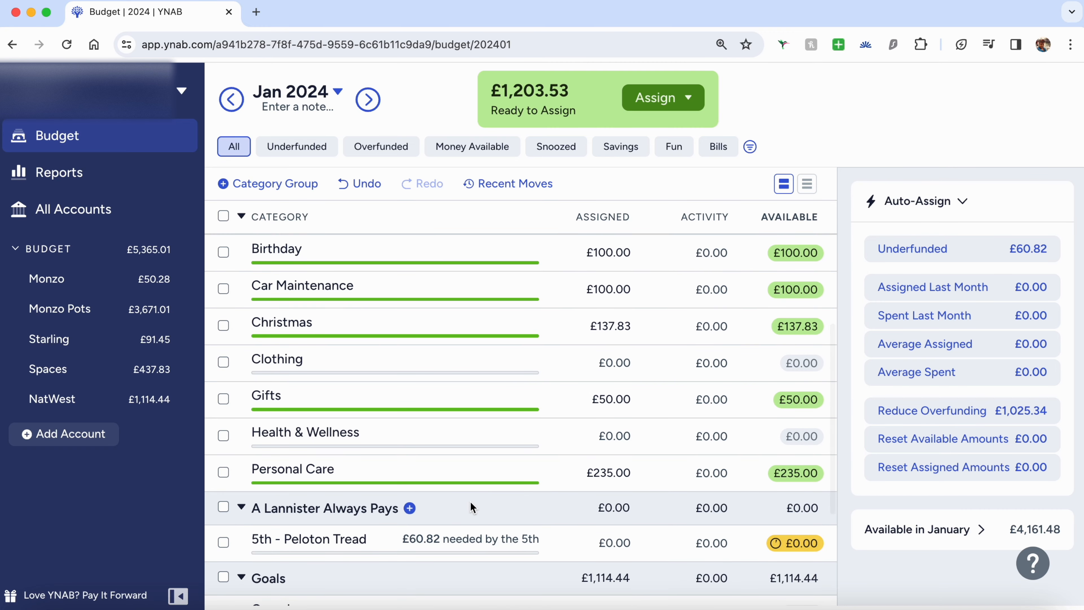
{"action": "scroll", "coordinate": [470, 501], "scroll_direction": "up", "scroll_amount": 2}
{"action": "left_click", "coordinate": [465, 337]}
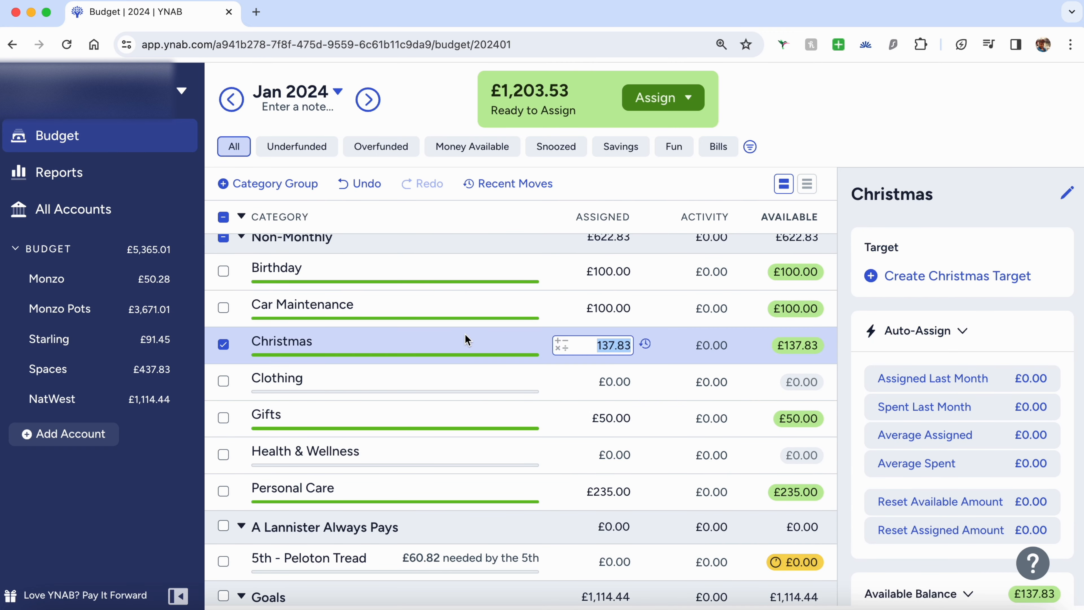
{"action": "left_click", "coordinate": [223, 345]}
{"action": "scroll", "coordinate": [431, 348], "scroll_direction": "up", "scroll_amount": 1}
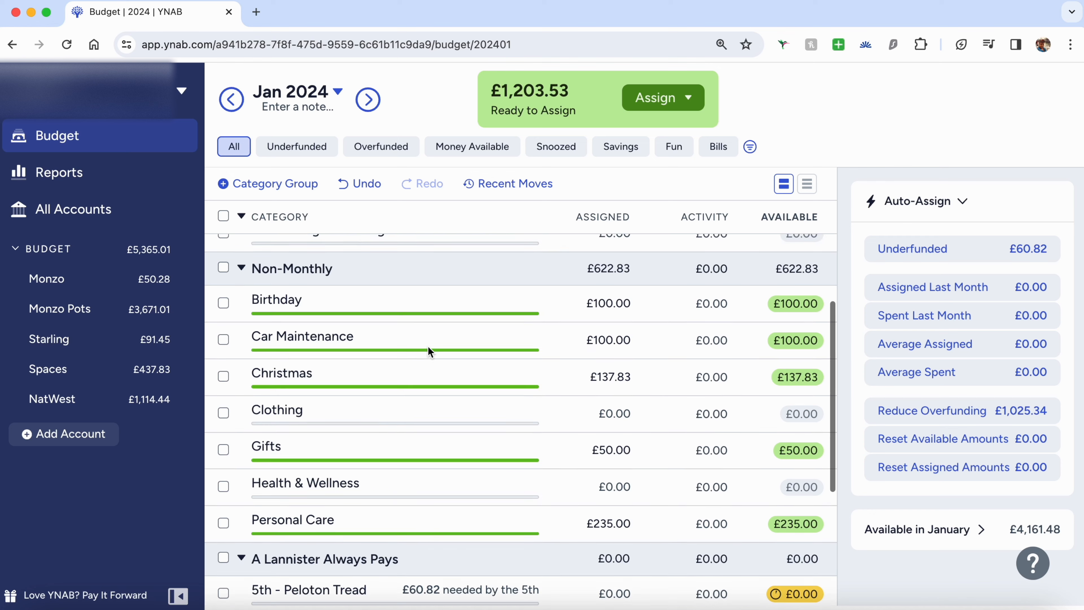
- Snooze this month's target for 5th - Peloton Tread in the A Lannister Always Pays group and deselect the category
{"action": "scroll", "coordinate": [428, 350], "scroll_direction": "down", "scroll_amount": 7}
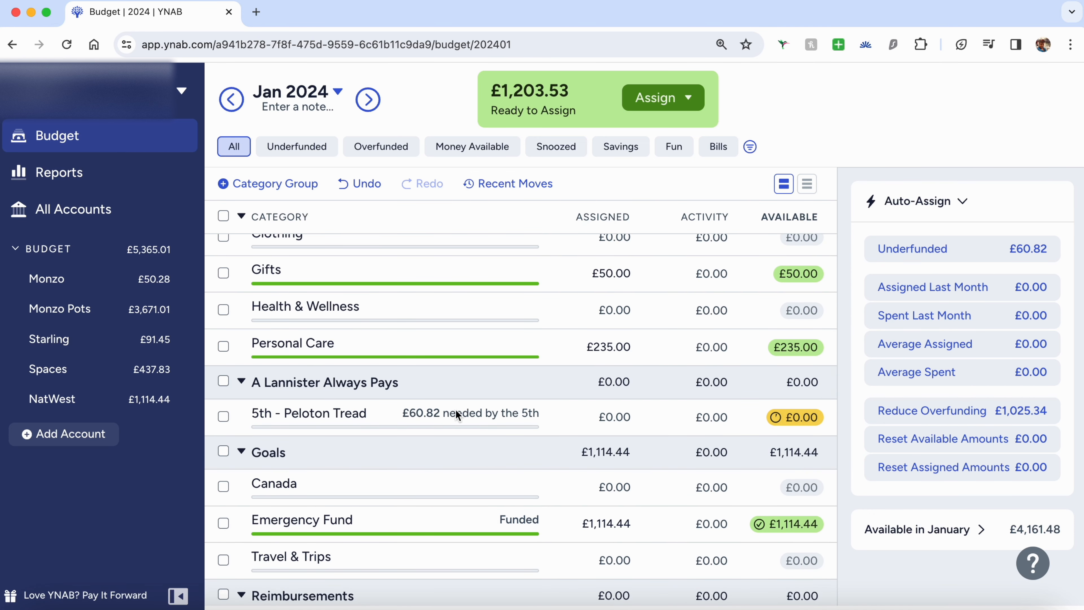
{"action": "left_click", "coordinate": [456, 410]}
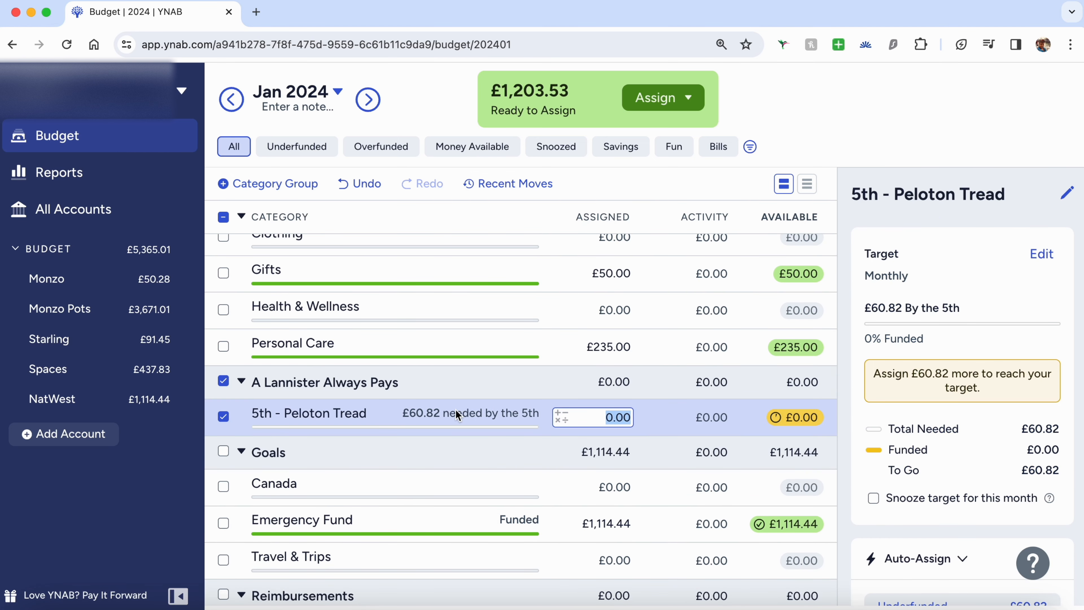
{"action": "left_click", "coordinate": [873, 499]}
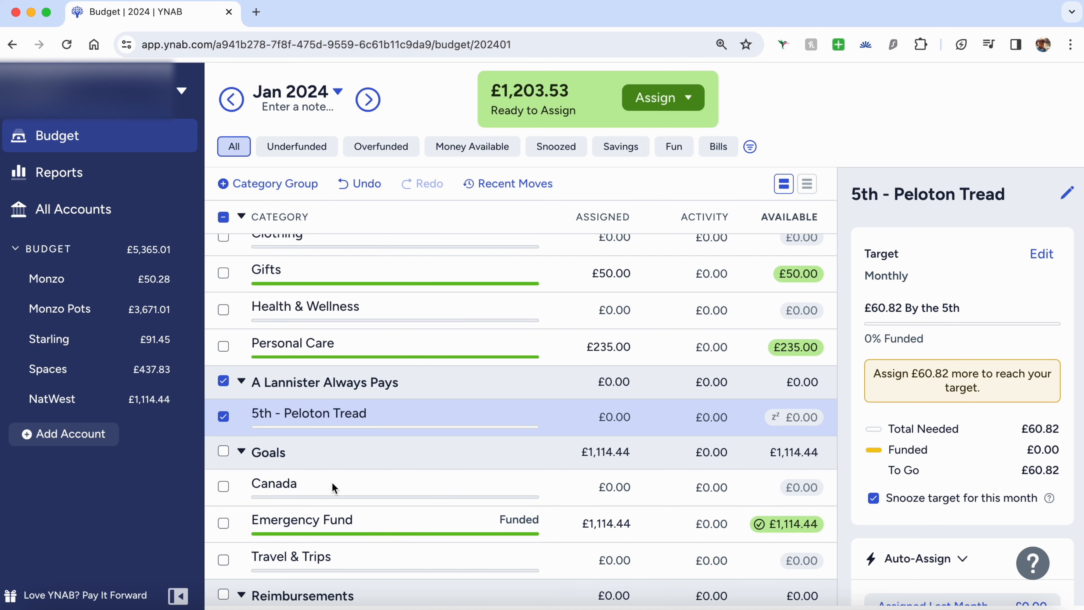
{"action": "left_click", "coordinate": [223, 416]}
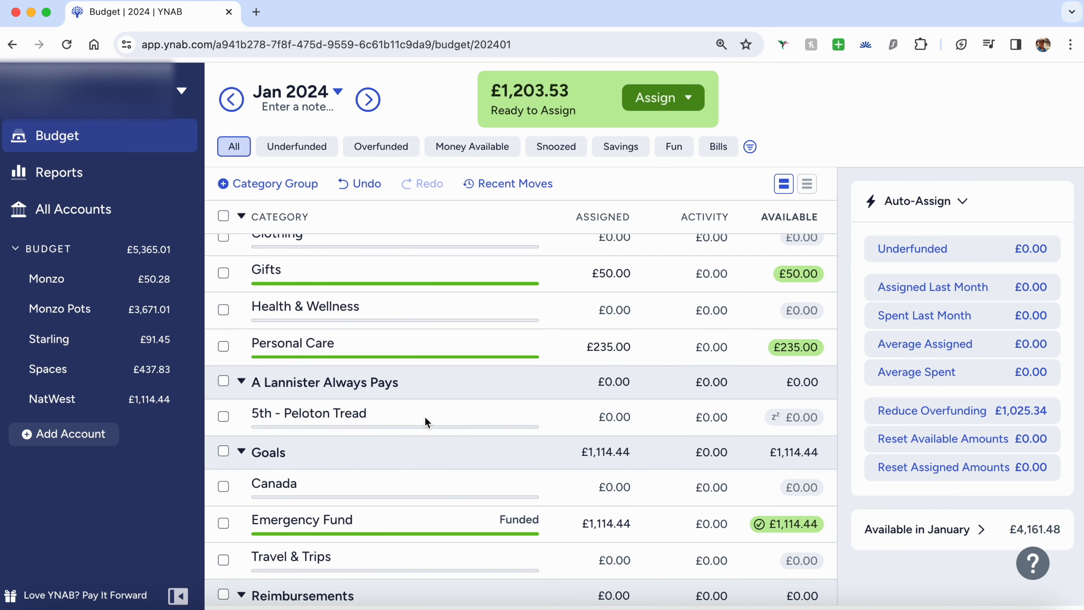
- Check the Canada, Emergency Fund and Travel & Trips categories in the Goals group for their targets and assigned amounts
{"action": "scroll", "coordinate": [454, 405], "scroll_direction": "down", "scroll_amount": 2}
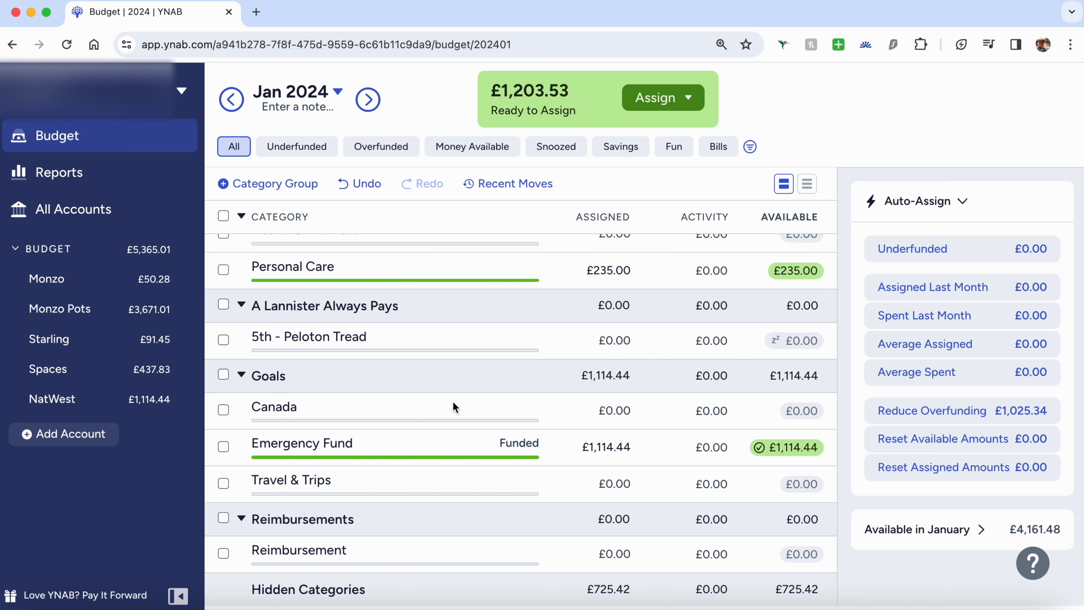
{"action": "left_click", "coordinate": [495, 416]}
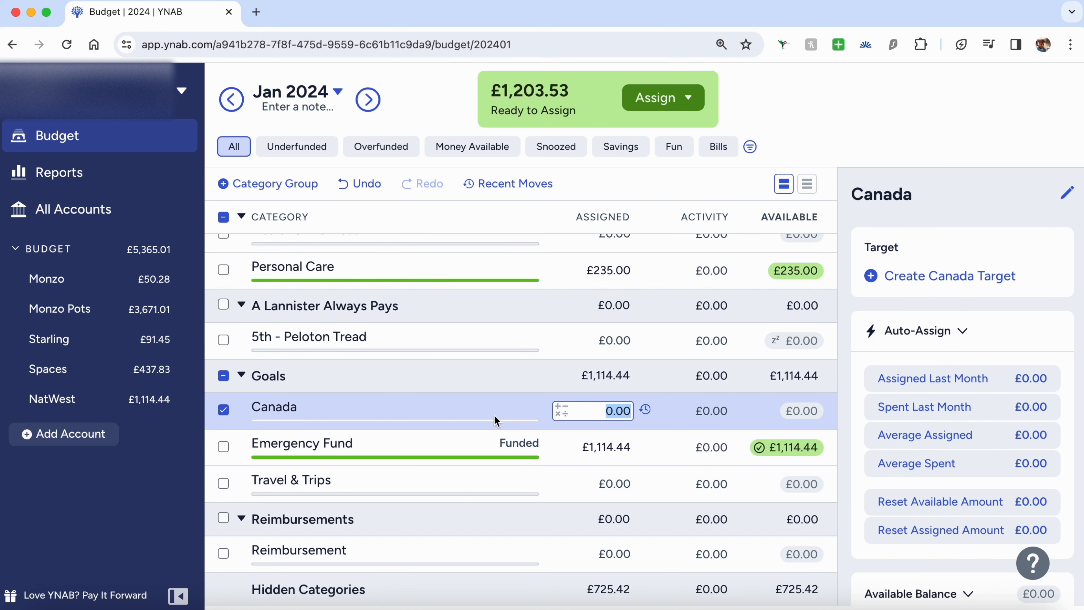
{"action": "left_click", "coordinate": [498, 444]}
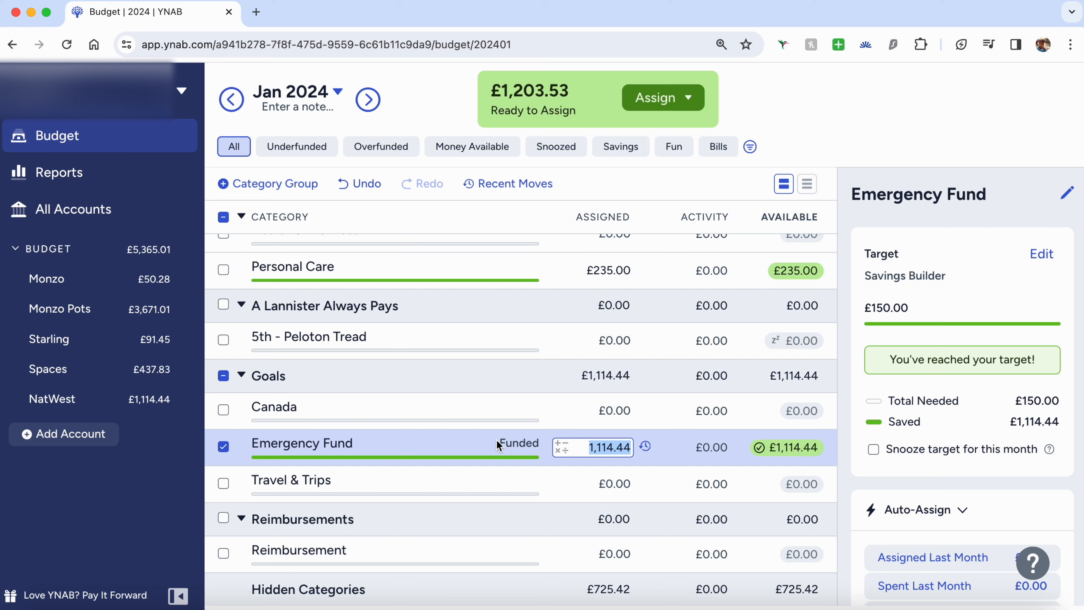
{"action": "left_click", "coordinate": [483, 485]}
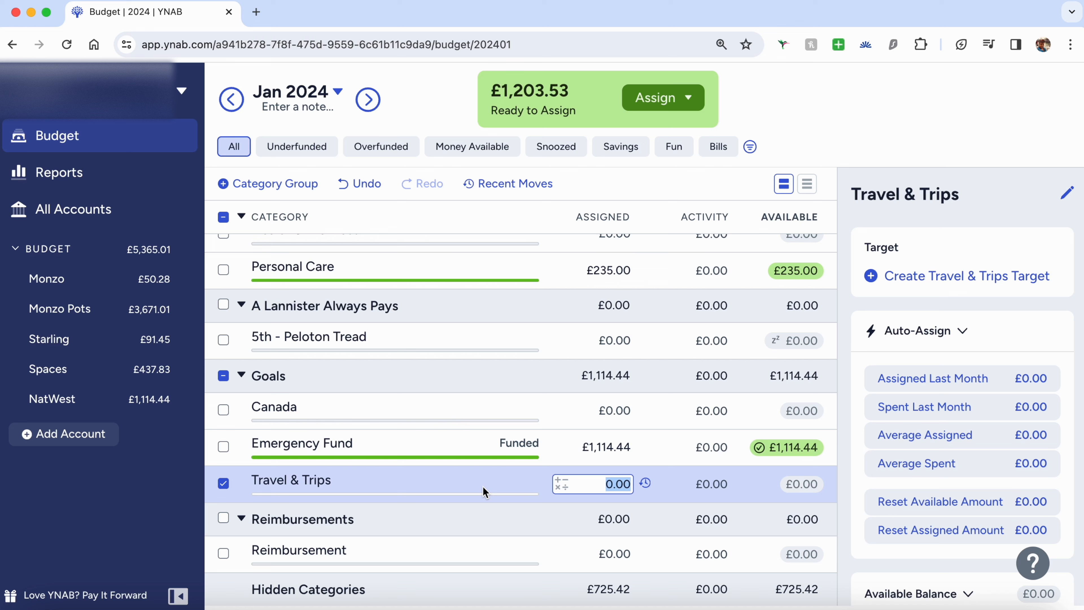
{"action": "left_click", "coordinate": [223, 484]}
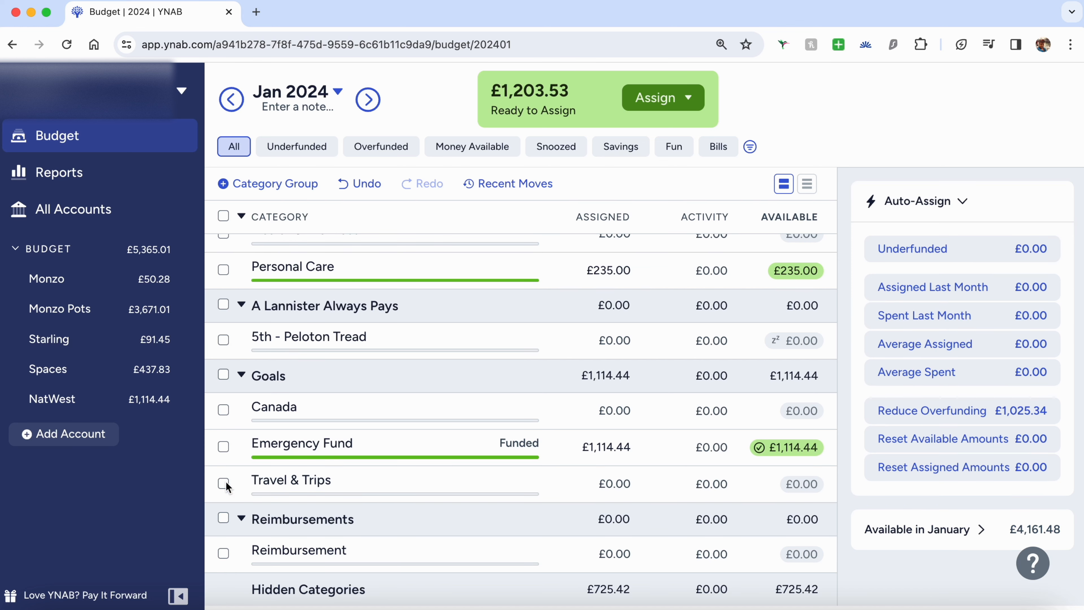
- Assign £1,000 to the Canada category in the Goals group and deselect it
{"action": "left_click", "coordinate": [610, 410]}
{"action": "type", "text": "1000"}
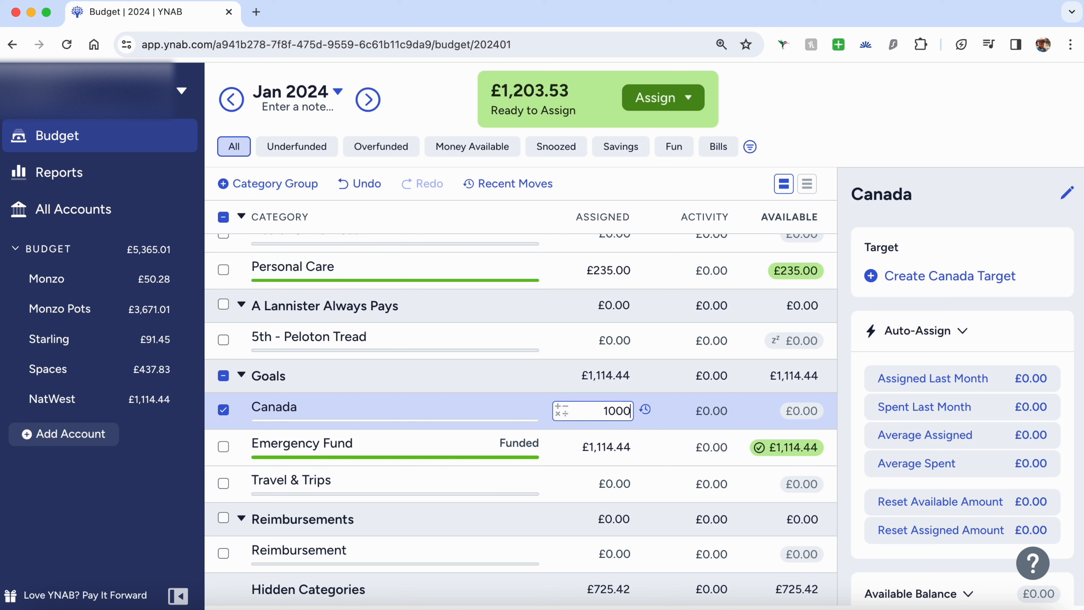
{"action": "key", "text": "Return"}
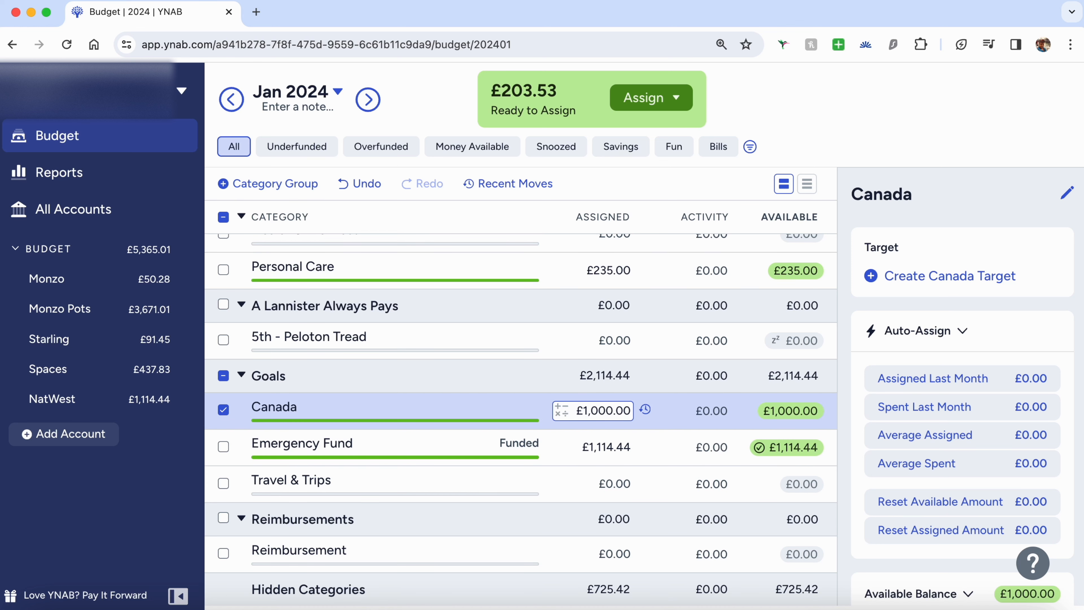
{"action": "left_click", "coordinate": [224, 409]}
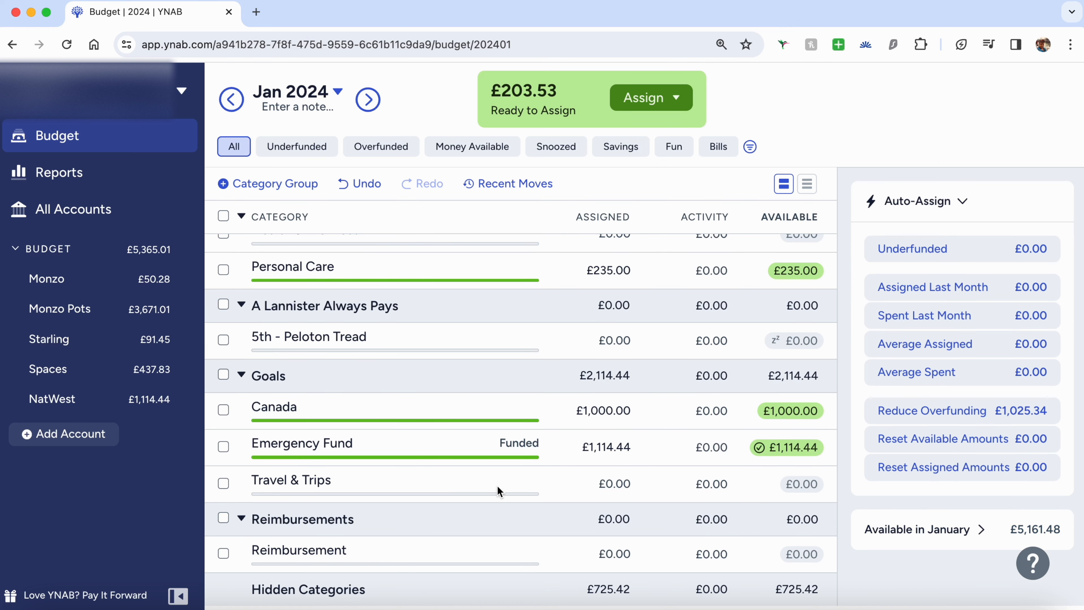
- Add £150 to the amount already assigned to the Emergency Fund and deselect the category
{"action": "left_click", "coordinate": [560, 447]}
{"action": "left_click", "coordinate": [547, 491]}
{"action": "type", "text": "150"}
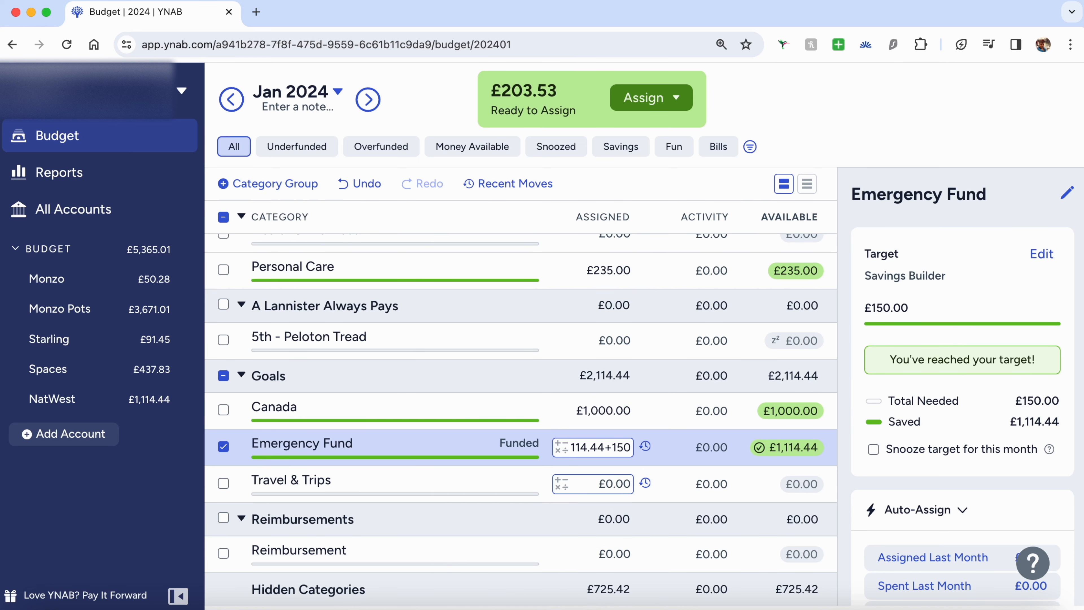
{"action": "key", "text": "Return"}
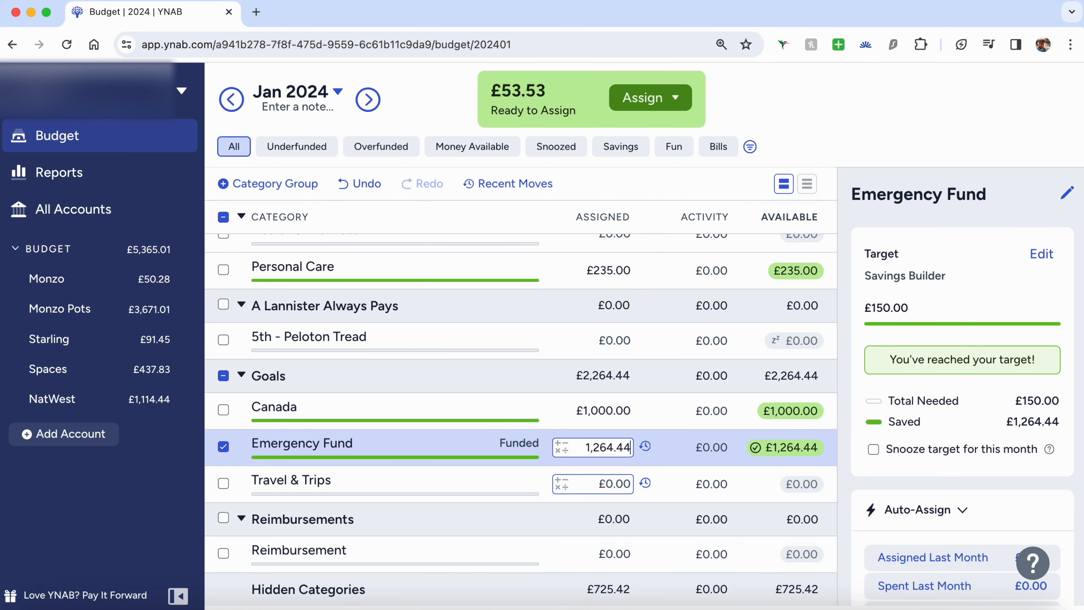
{"action": "left_click", "coordinate": [223, 447]}
- Assign £50 to the Travel & Trips category in the Goals group and deselect it
{"action": "left_click", "coordinate": [609, 478]}
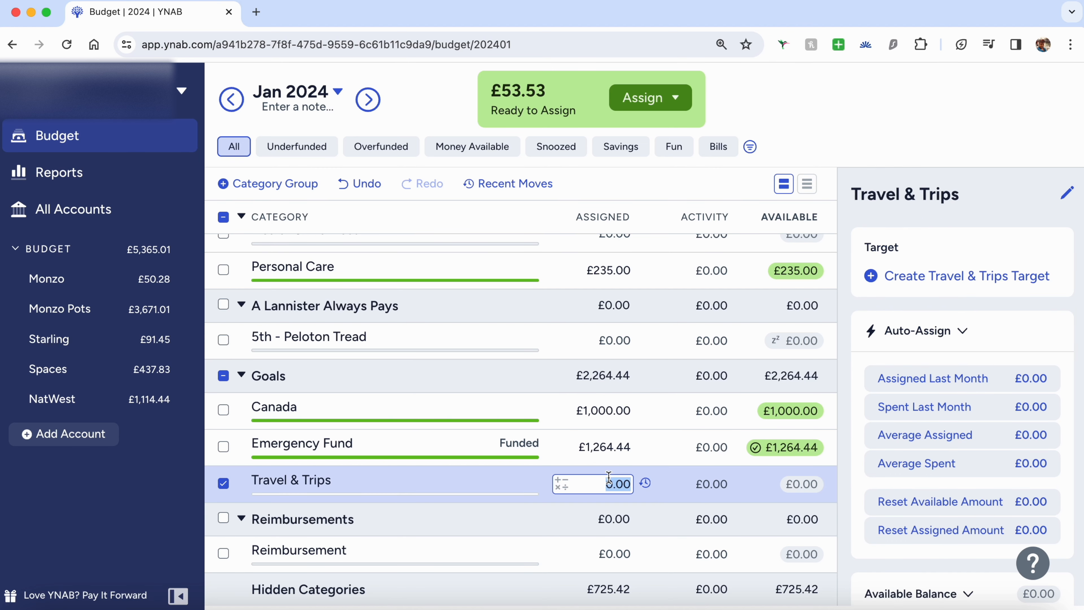
{"action": "type", "text": "50"}
{"action": "key", "text": "Return"}
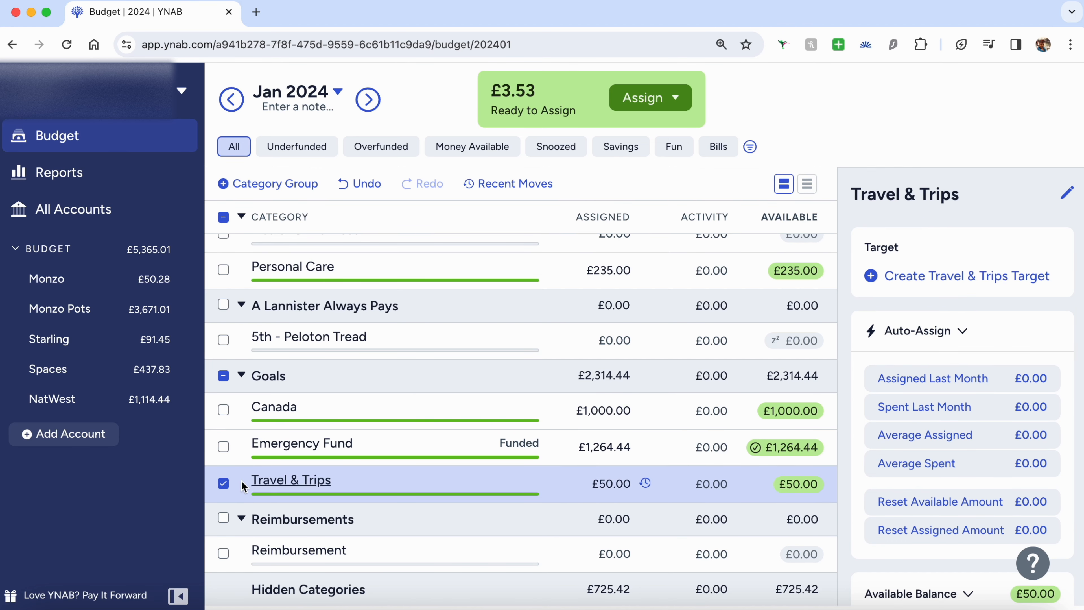
{"action": "left_click", "coordinate": [505, 486]}
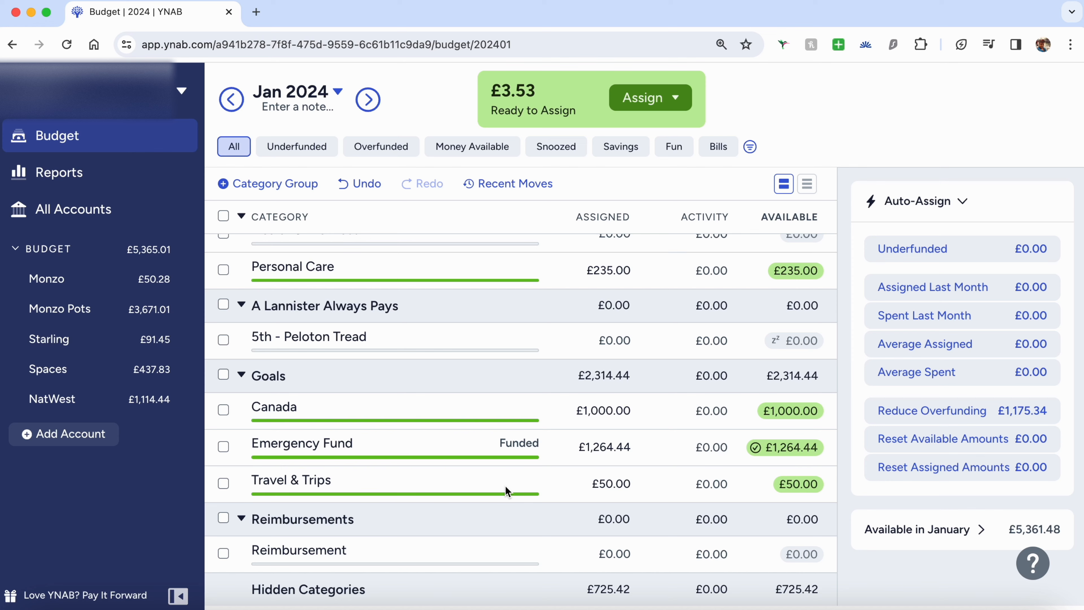
- Assign the remaining £3.53 to Stuff I Forgot To Budget For in the Bills Bills Bills group and deselect it
{"action": "scroll", "coordinate": [505, 485], "scroll_direction": "up", "scroll_amount": 10}
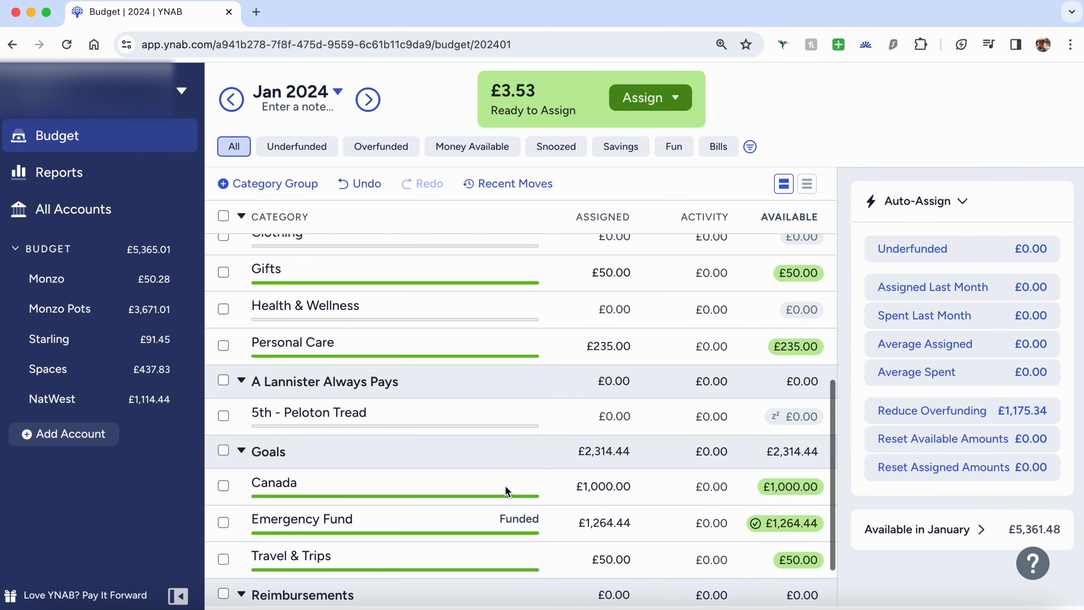
{"action": "left_click", "coordinate": [619, 532]}
{"action": "type", "text": "3.53"}
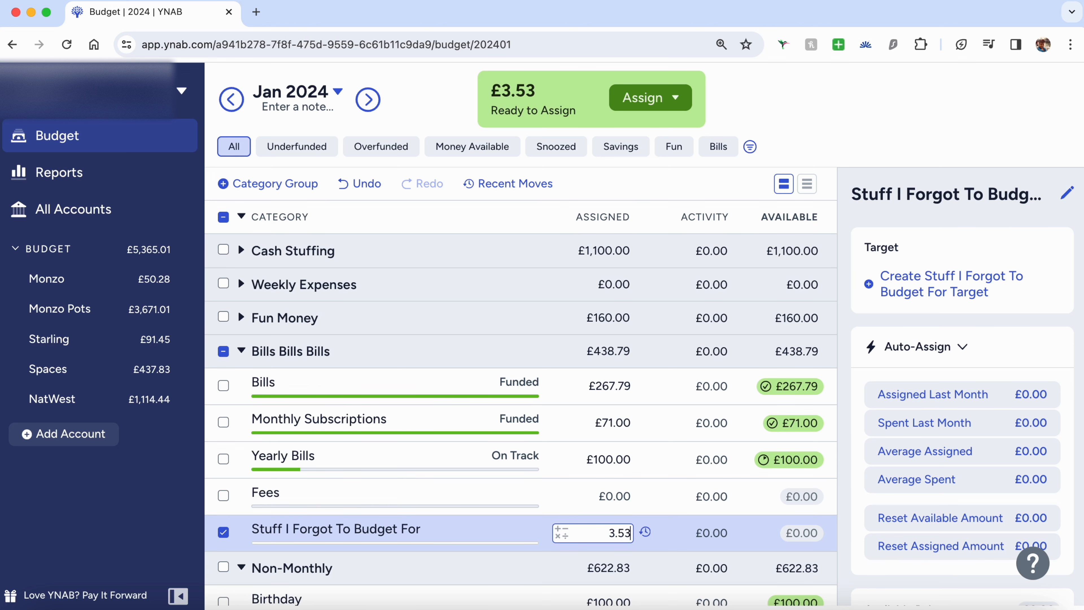
{"action": "key", "text": "Return"}
{"action": "left_click", "coordinate": [223, 533]}
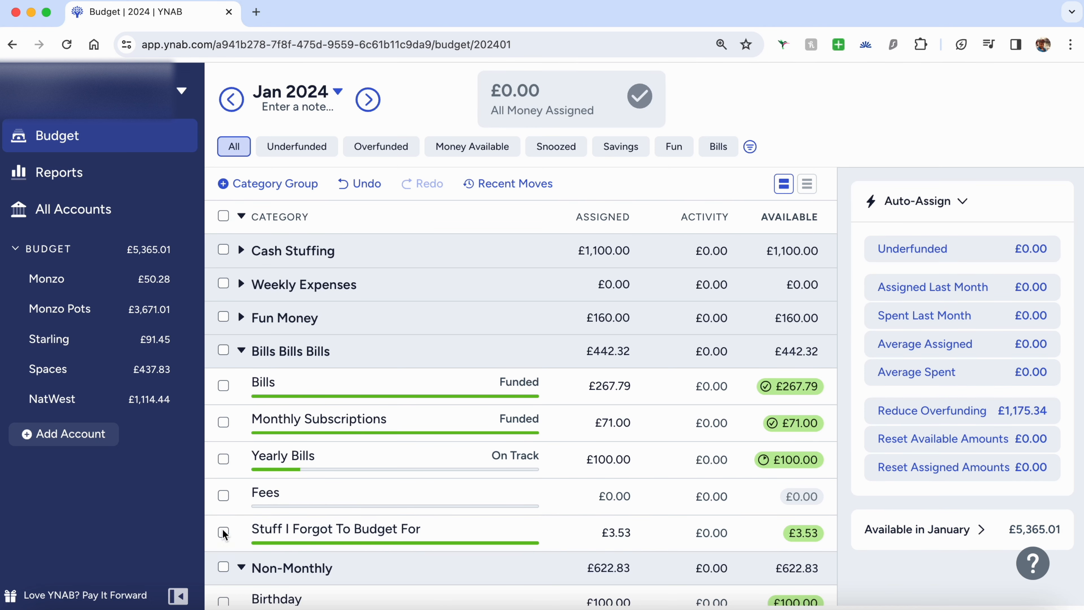
{"action": "scroll", "coordinate": [369, 418], "scroll_direction": "down", "scroll_amount": 10}
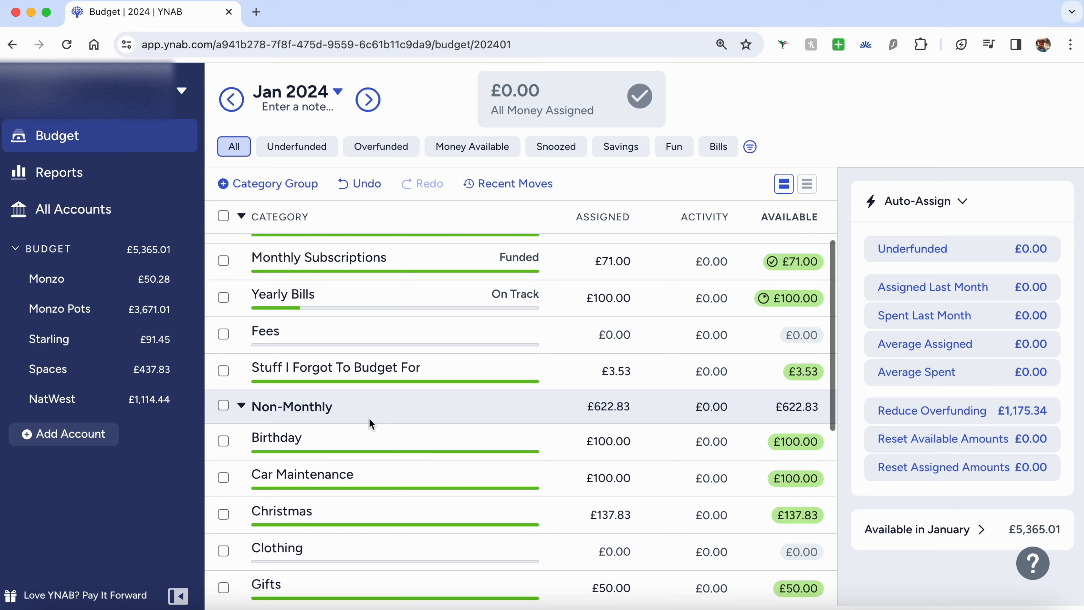
{"action": "scroll", "coordinate": [369, 418], "scroll_direction": "up", "scroll_amount": 10}
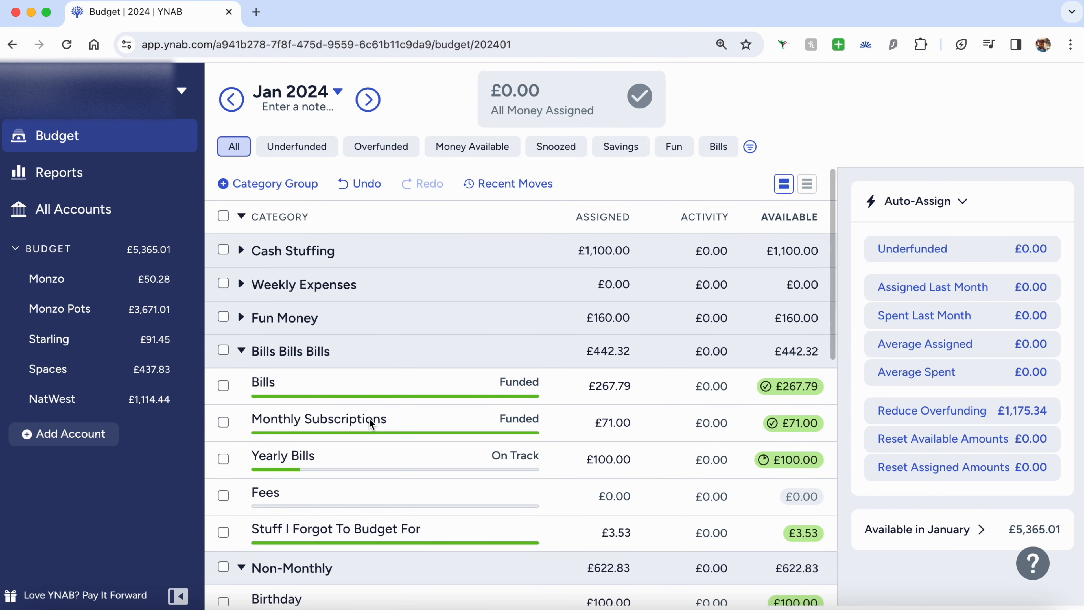